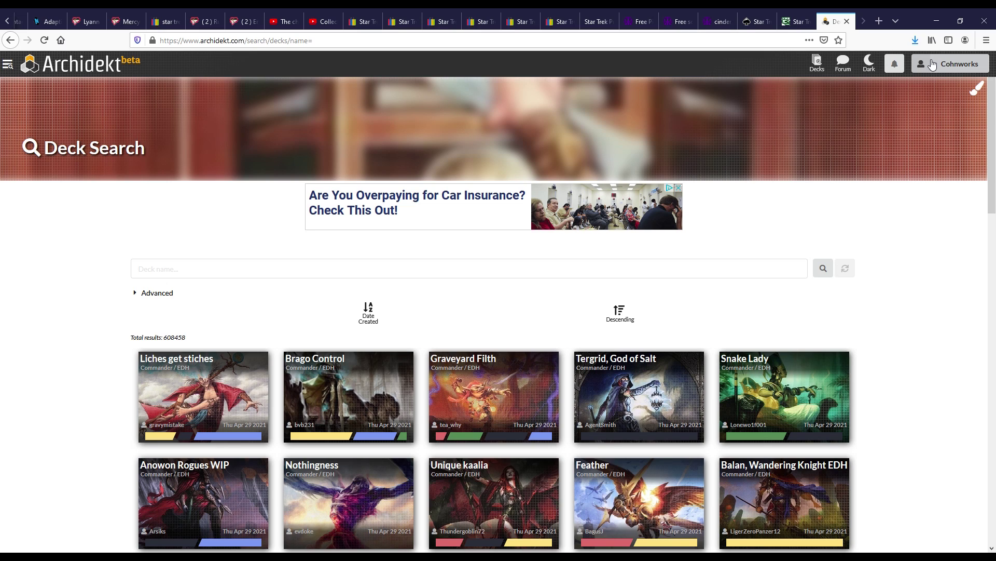
Go to the personal deck folder and open the EDH Commander (All out Brawl.) folder
mouse_move(825, 73)
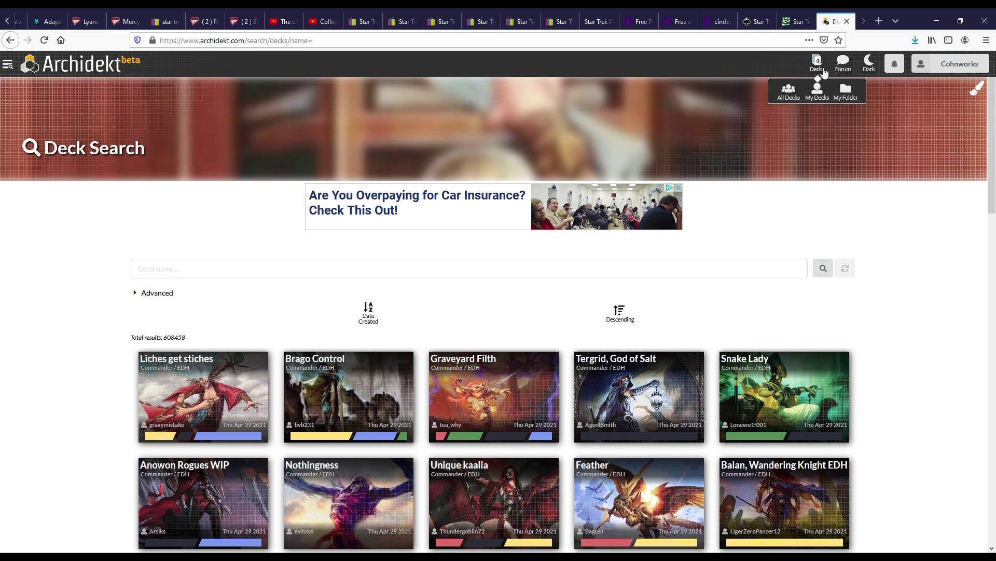
click(847, 99)
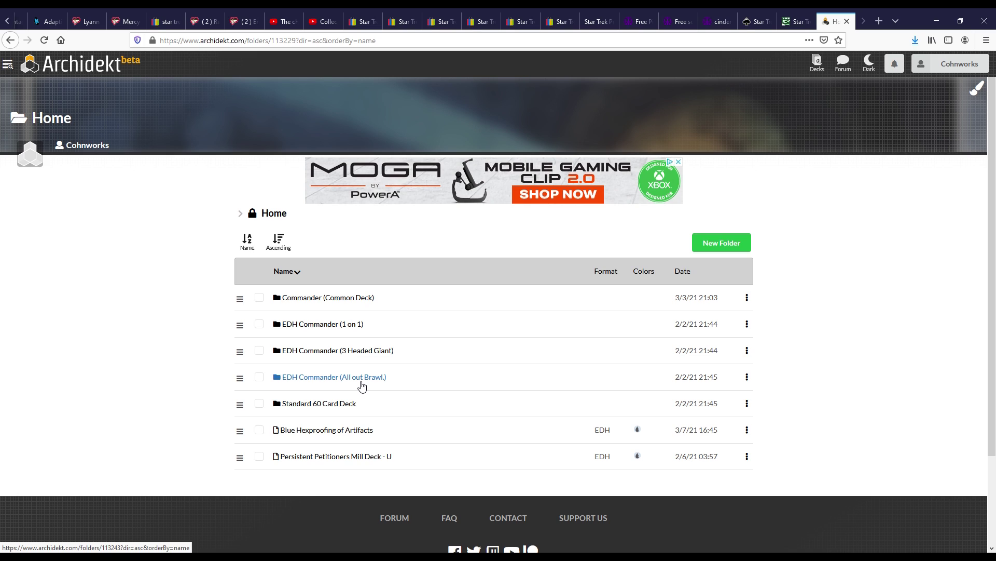
click(362, 385)
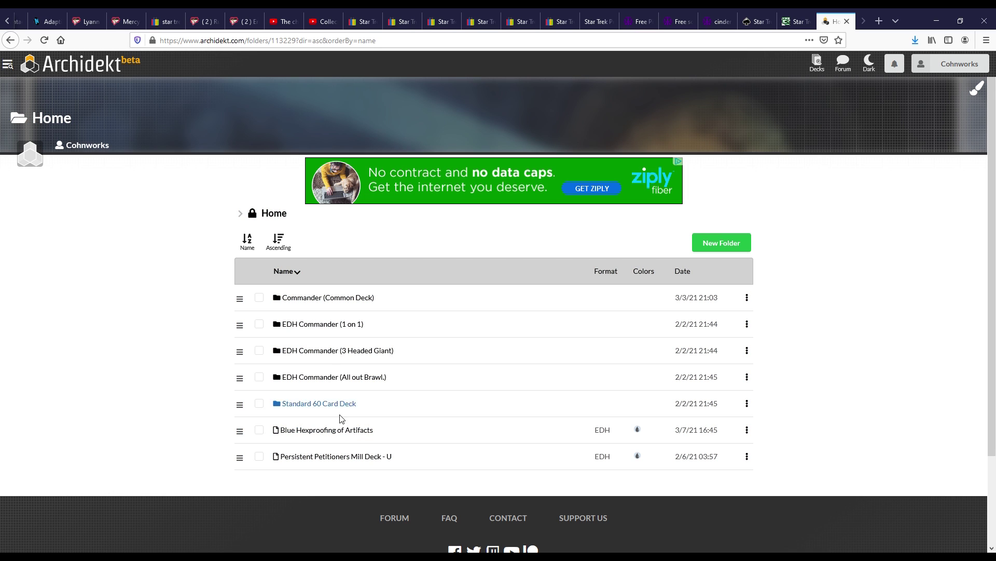
Look through the Common Deck, 1 on 1, All out Brawl and Standard 60 Card Deck folders, returning to the home folder after each
click(318, 296)
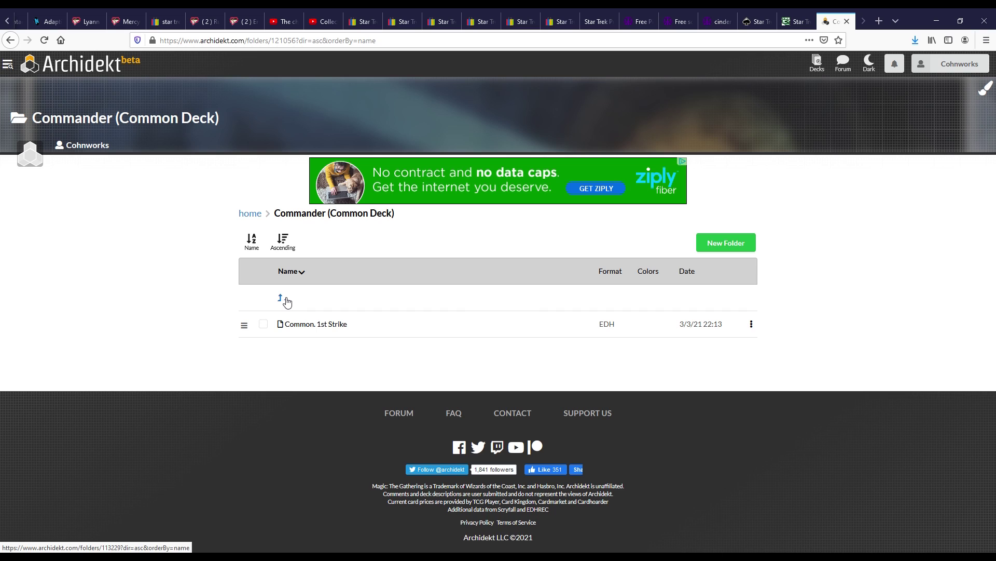
click(284, 298)
click(322, 325)
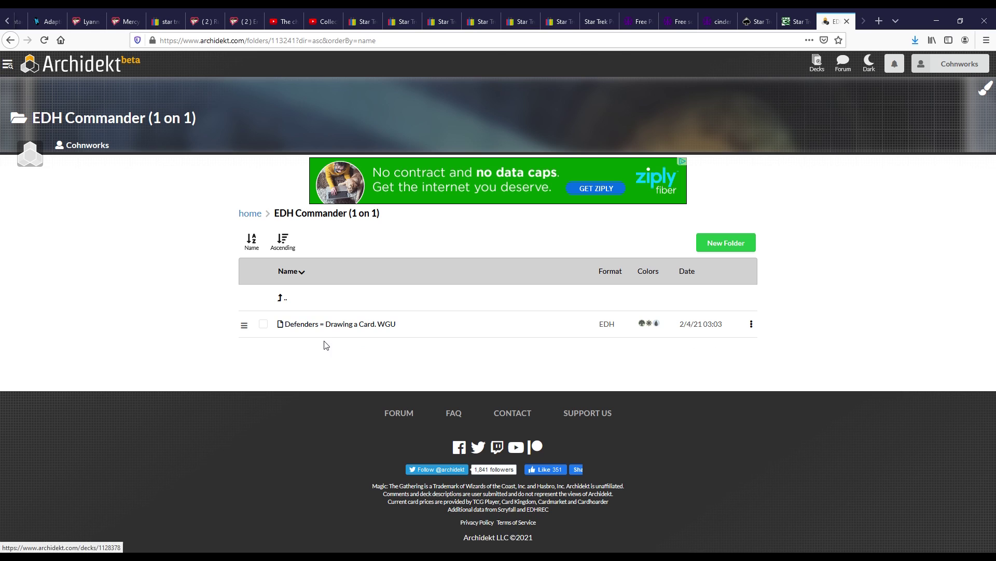
click(283, 299)
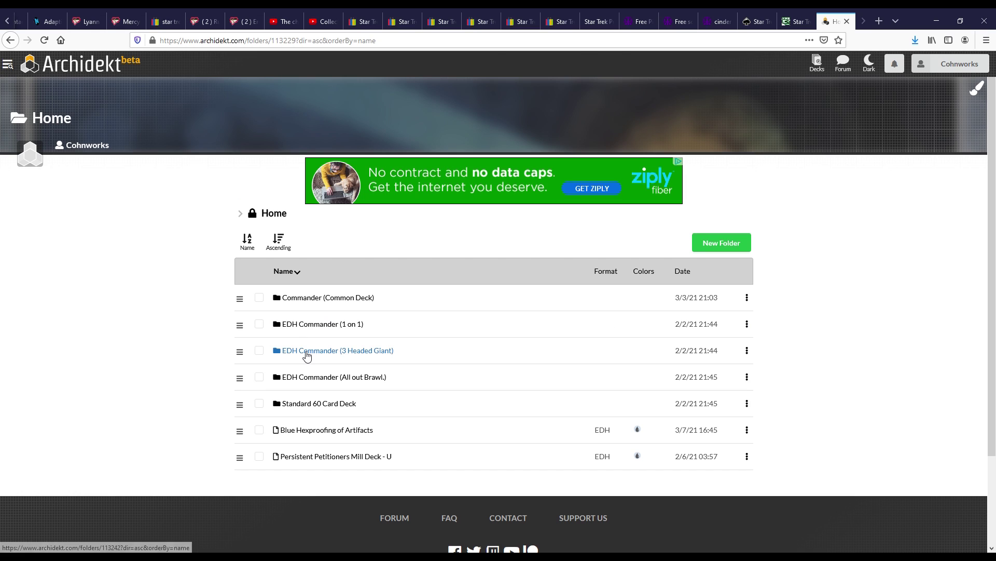
click(301, 379)
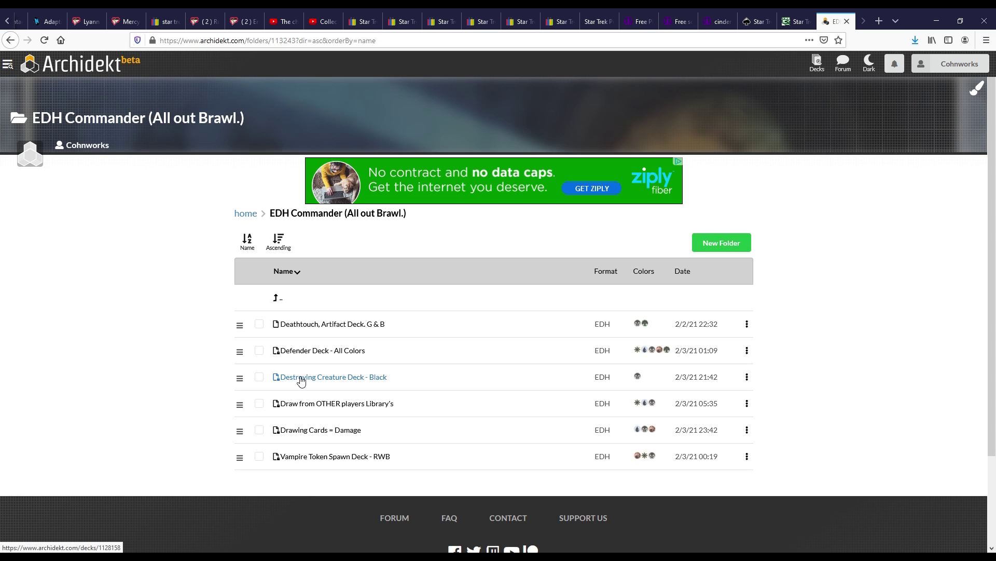
click(277, 299)
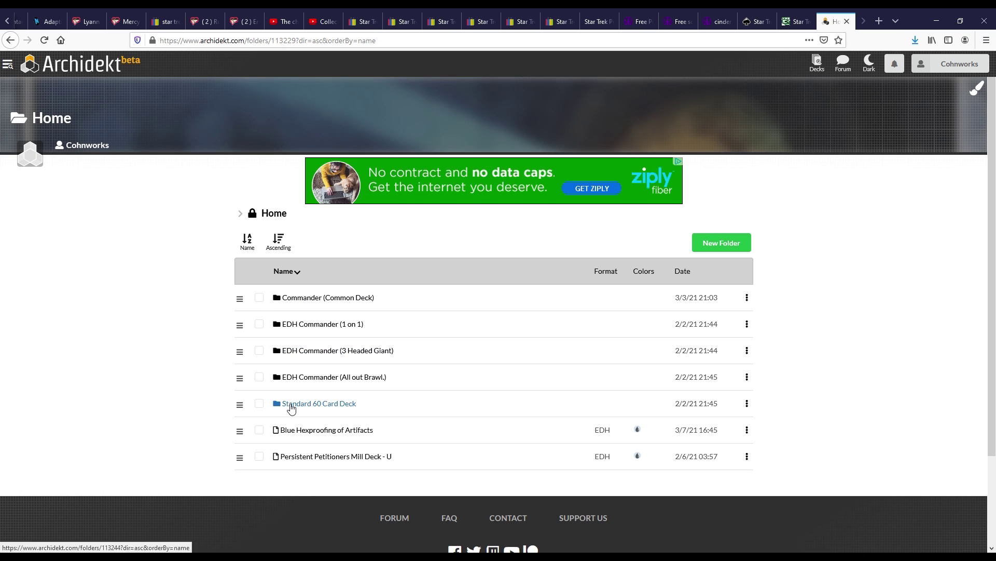
click(290, 404)
click(280, 300)
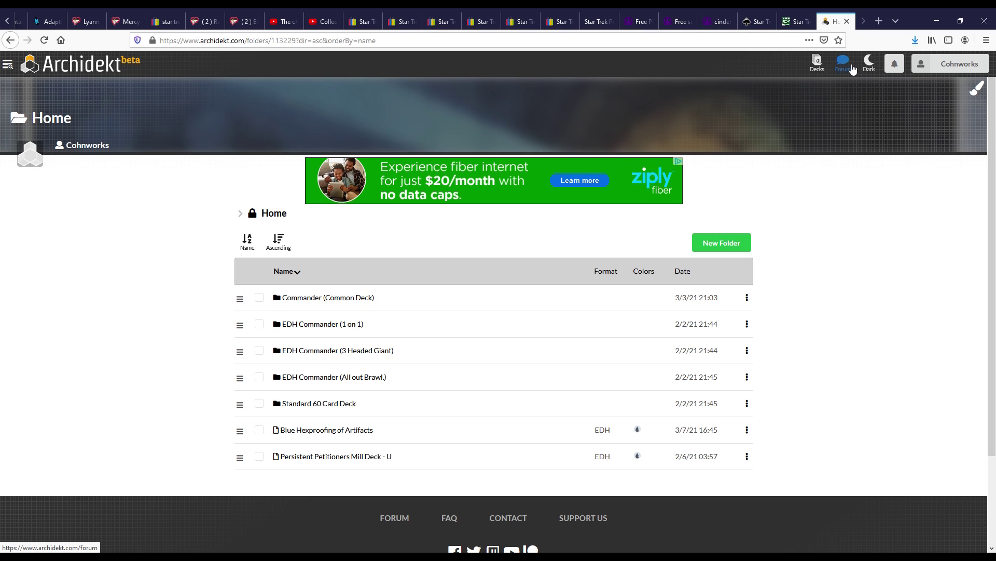
Open the account's card collection and look through its card list
click(939, 66)
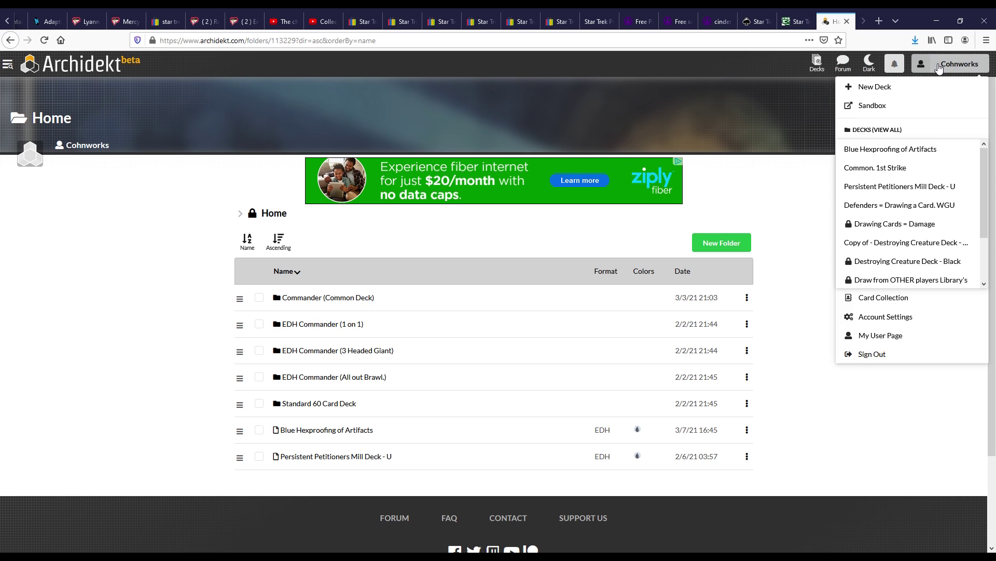
click(875, 304)
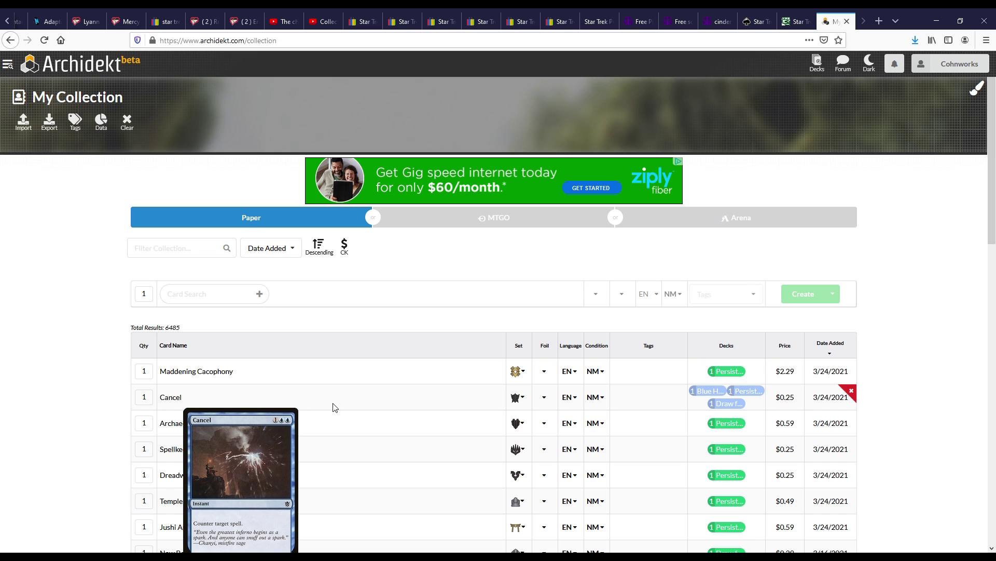
scroll(307, 352, down, 3)
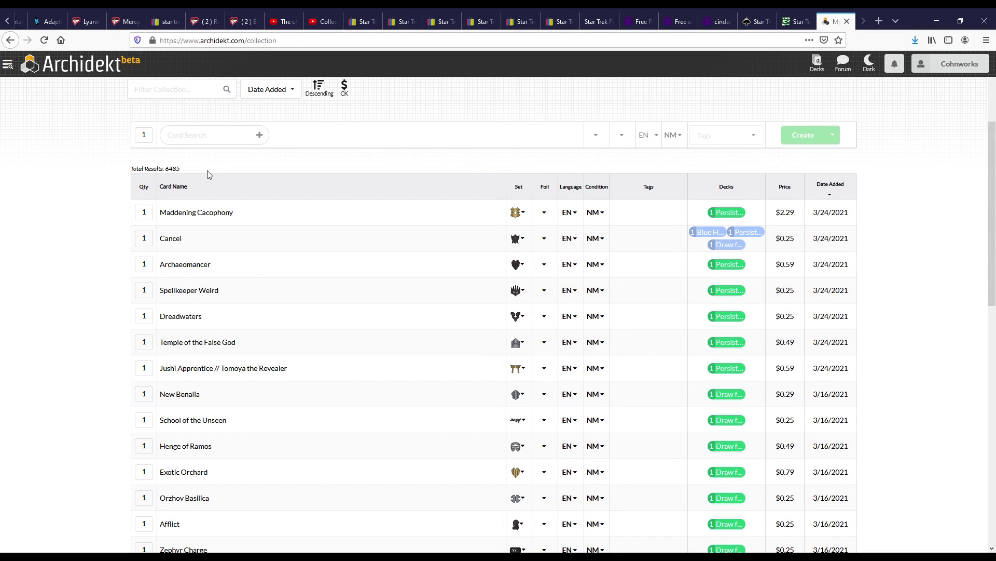
scroll(229, 185, up, 3)
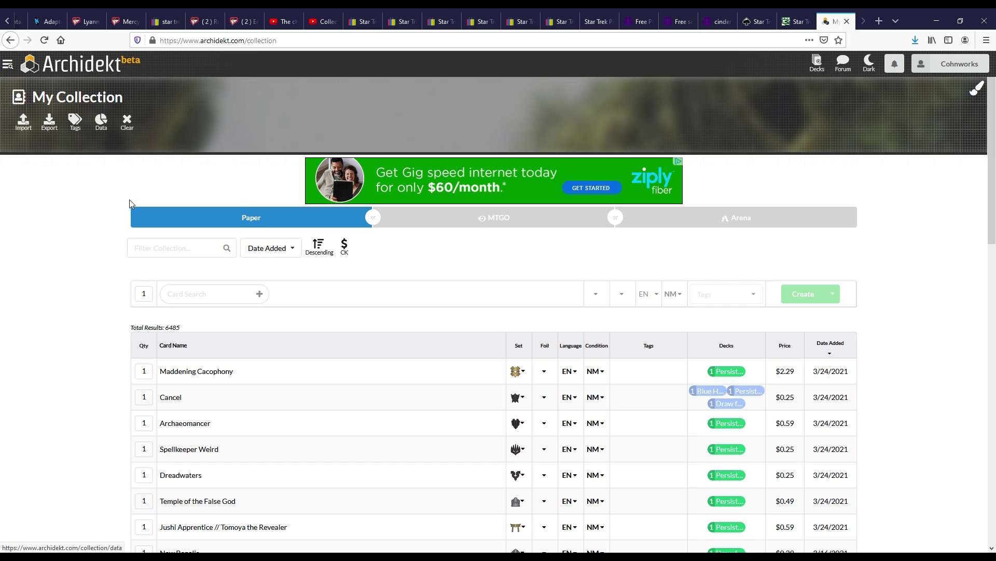
Filter the collection for the card Cancel
mouse_move(170, 401)
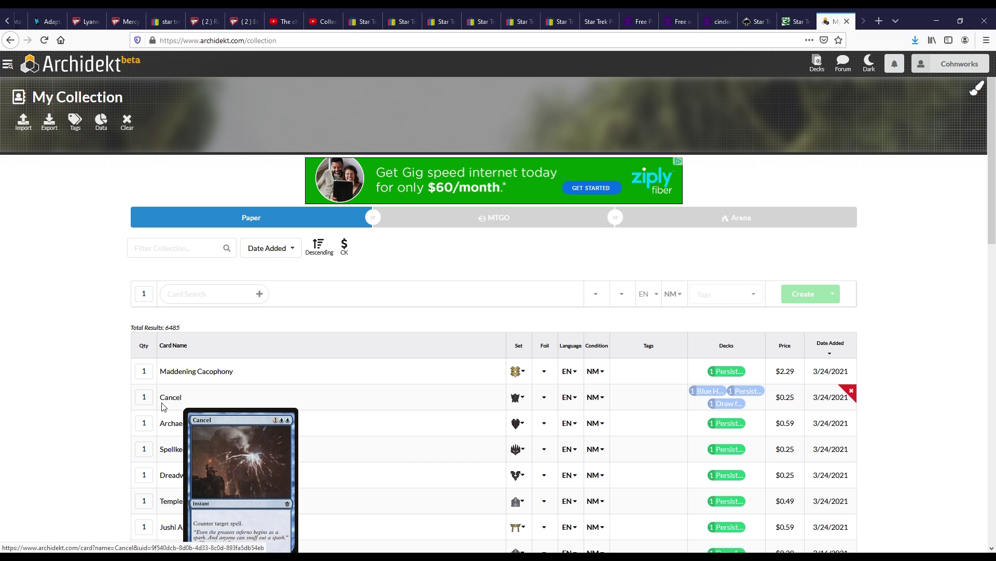
click(175, 252)
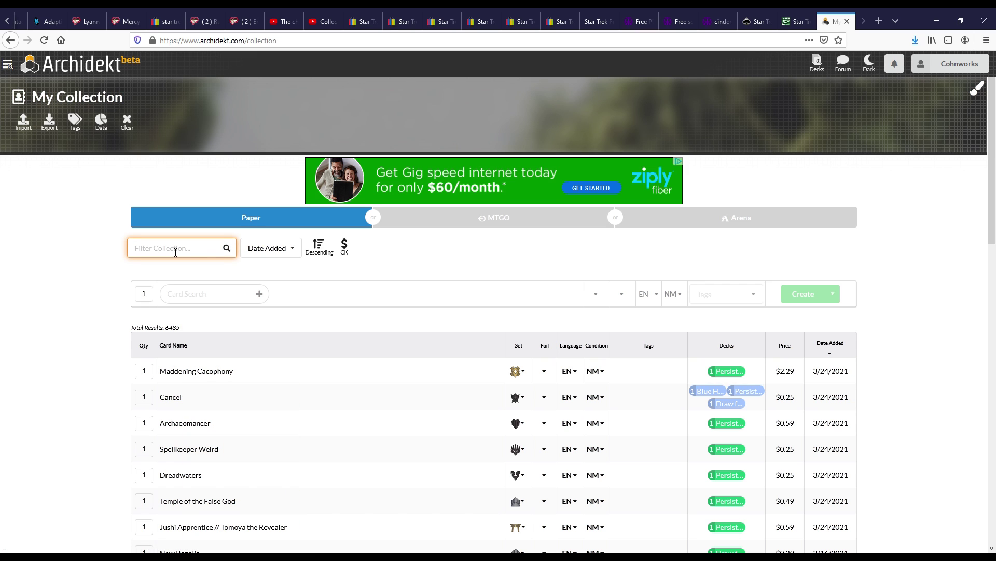
text(Cancel)
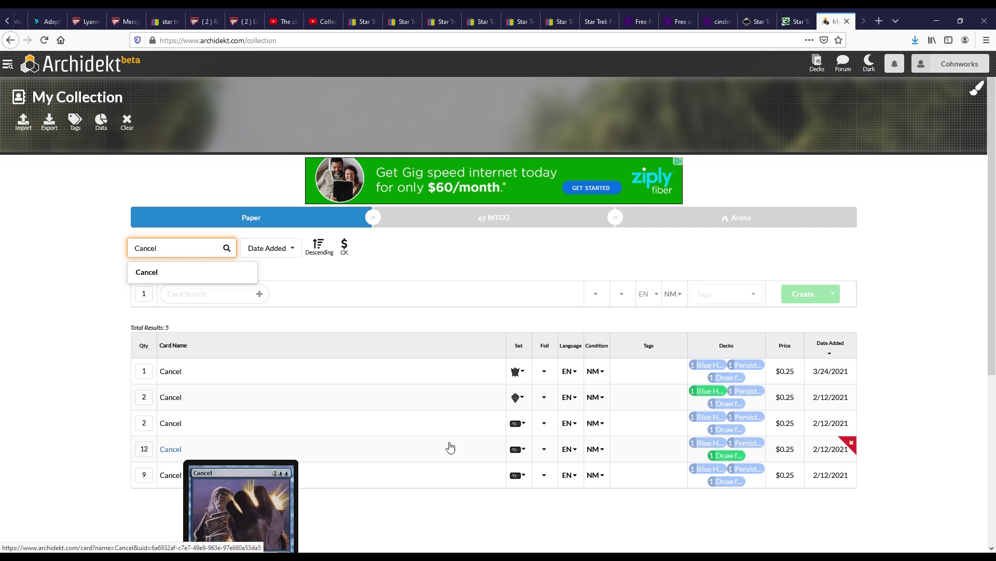
Examine the set editions of the third and fourth Cancel entries and the deck assignments of all Cancel entries
click(527, 430)
click(526, 430)
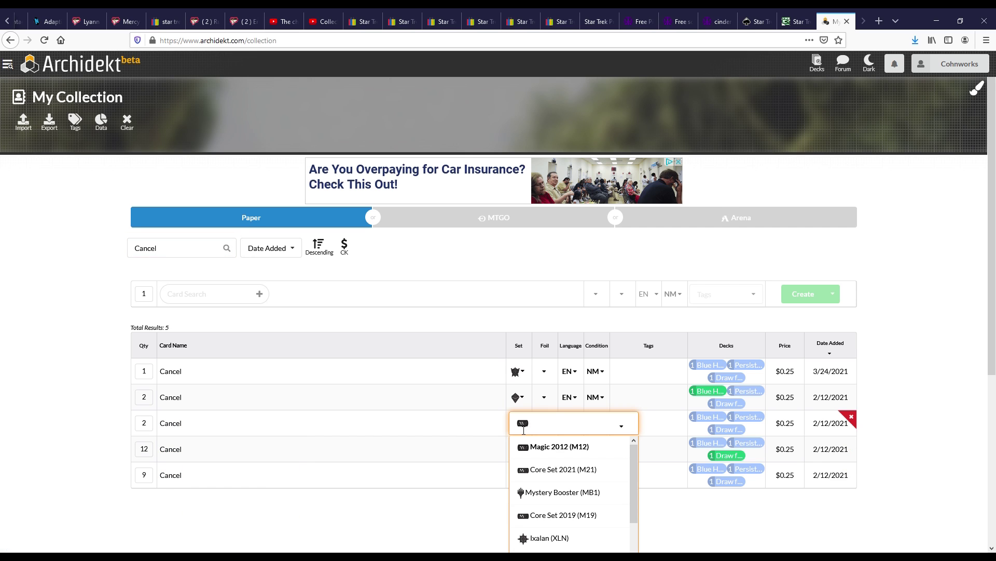
click(481, 447)
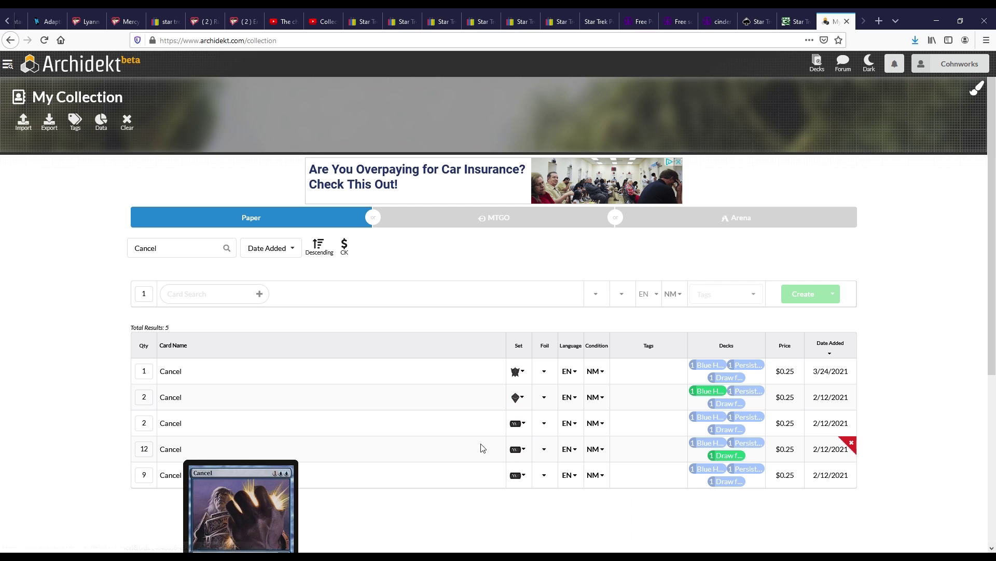
click(523, 450)
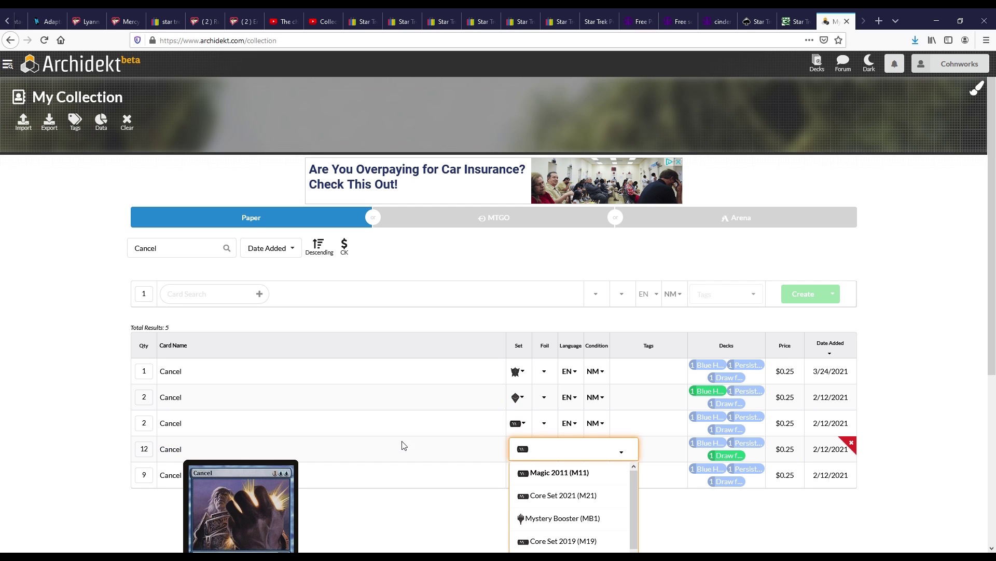
click(333, 524)
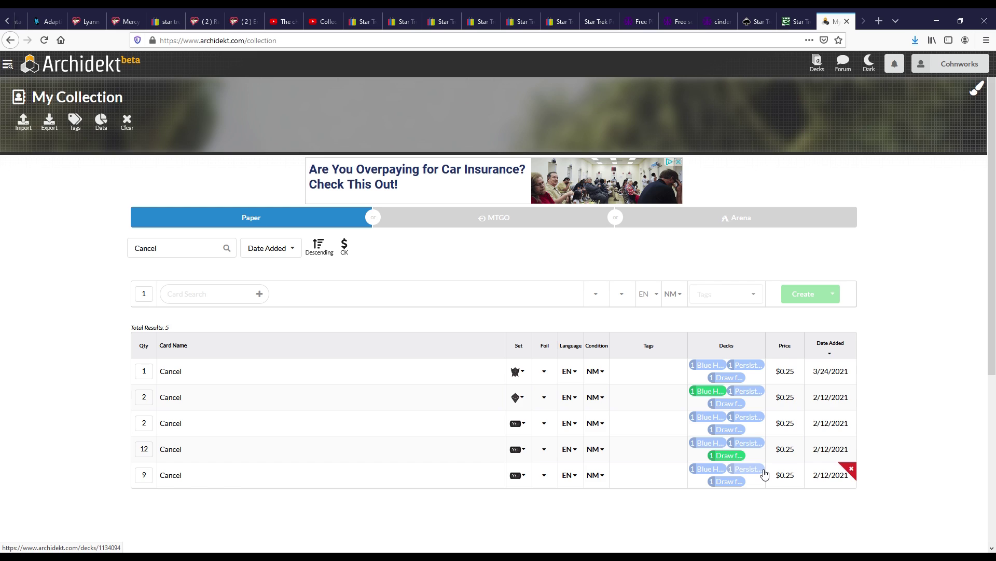
scroll(765, 473, down, 5)
scroll(618, 301, up, 3)
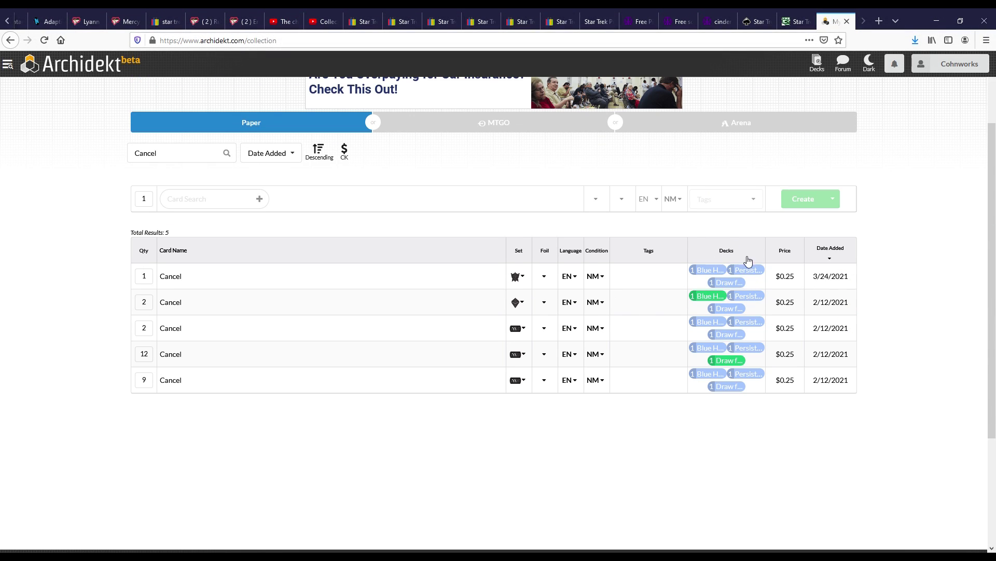
mouse_move(770, 278)
scroll(576, 399, up, 2)
scroll(457, 336, down, 1)
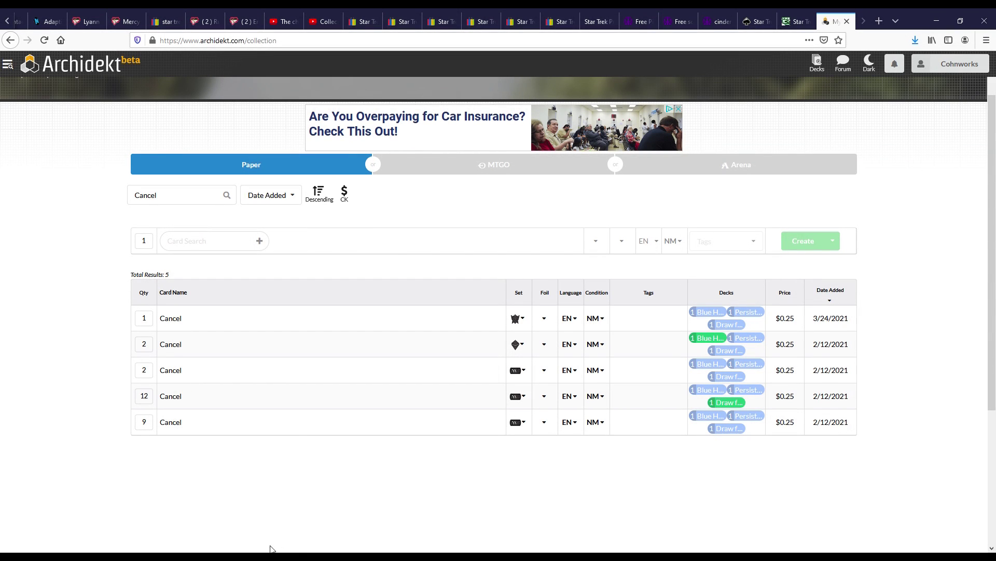
Start a new collection entry for the card Cancel with a quantity of 23
click(181, 242)
text(Cancel)
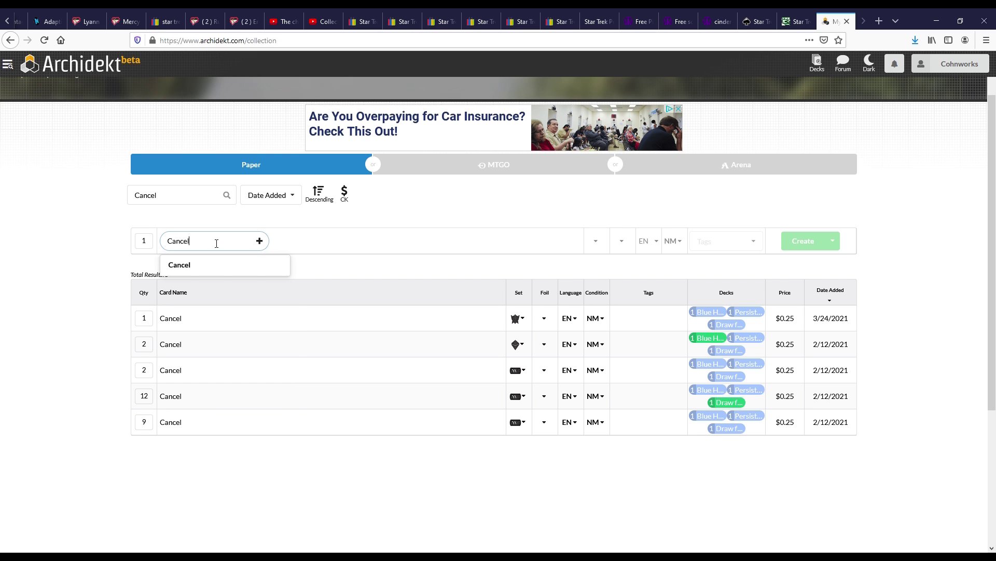
click(200, 269)
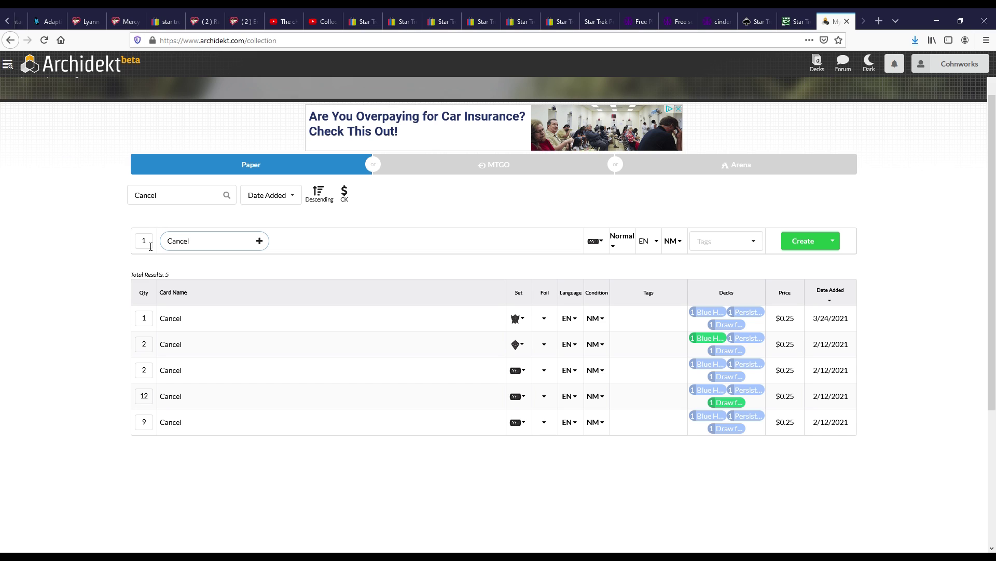
drag(150, 246, 133, 245)
Browse the available editions for the new Cancel entry and set it to Magic 2015 (M15)
click(598, 247)
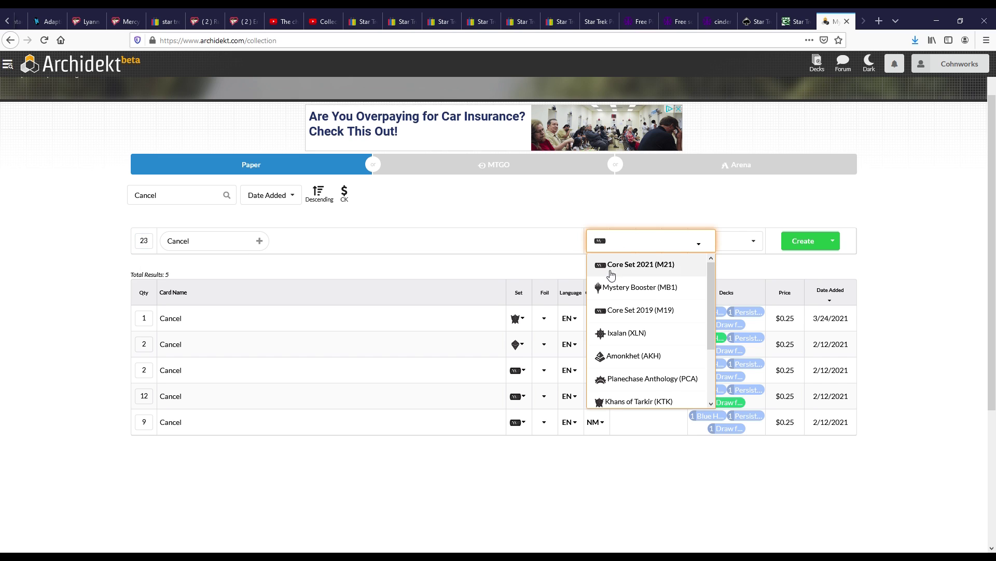
scroll(627, 317, down, 5)
scroll(628, 313, down, 5)
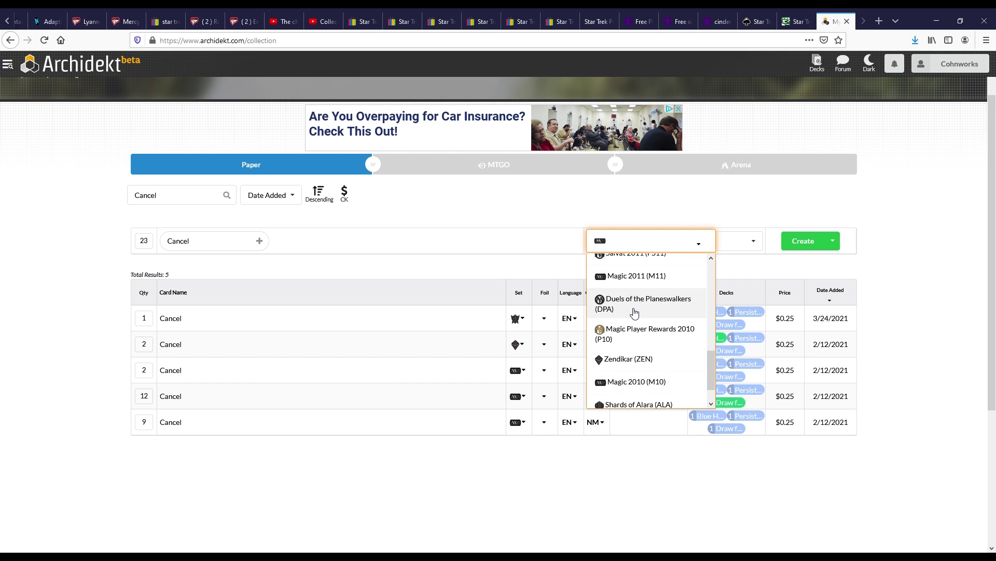
scroll(635, 312, down, 8)
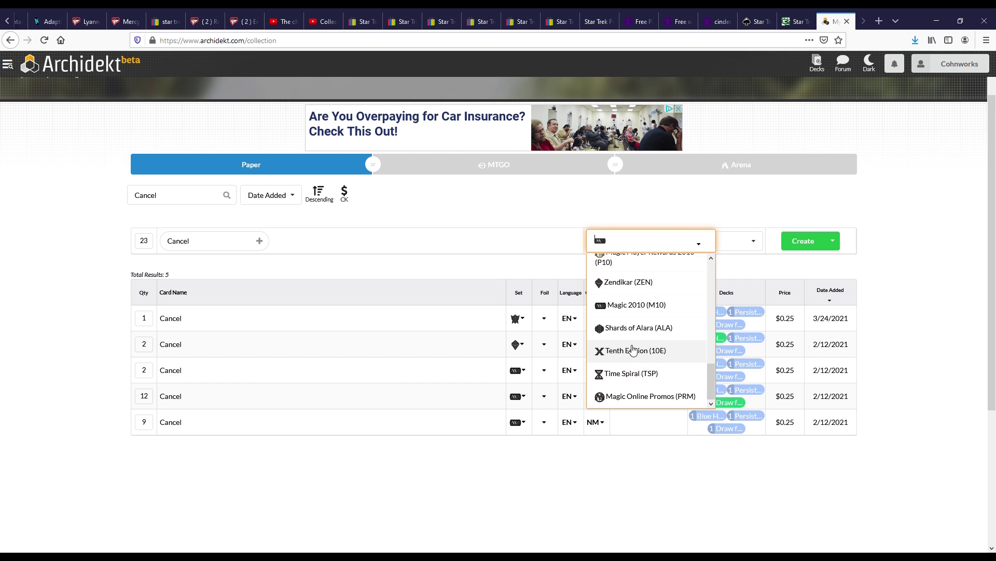
scroll(637, 351, down, 2)
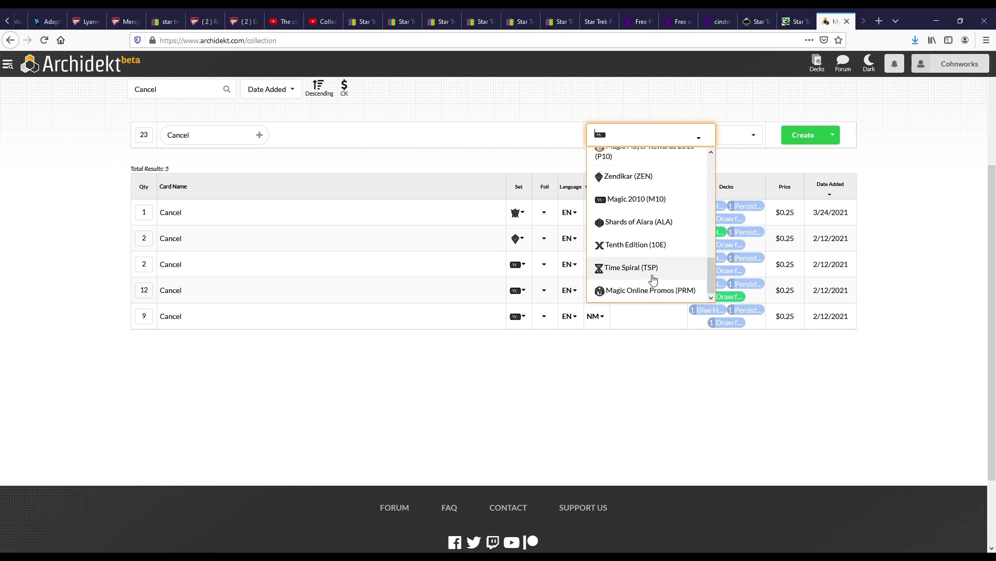
scroll(653, 281, up, 1)
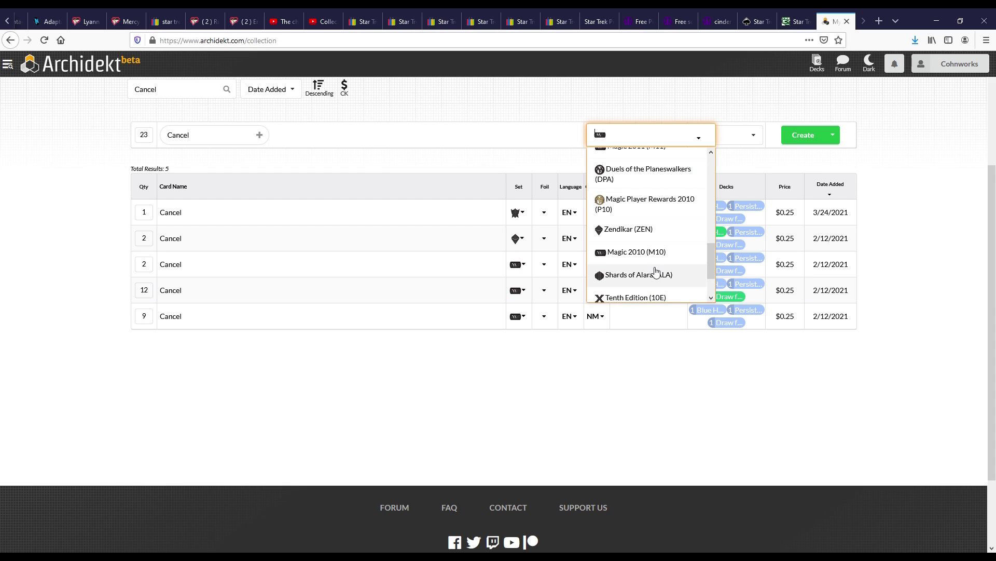
scroll(655, 272, up, 5)
scroll(653, 262, up, 4)
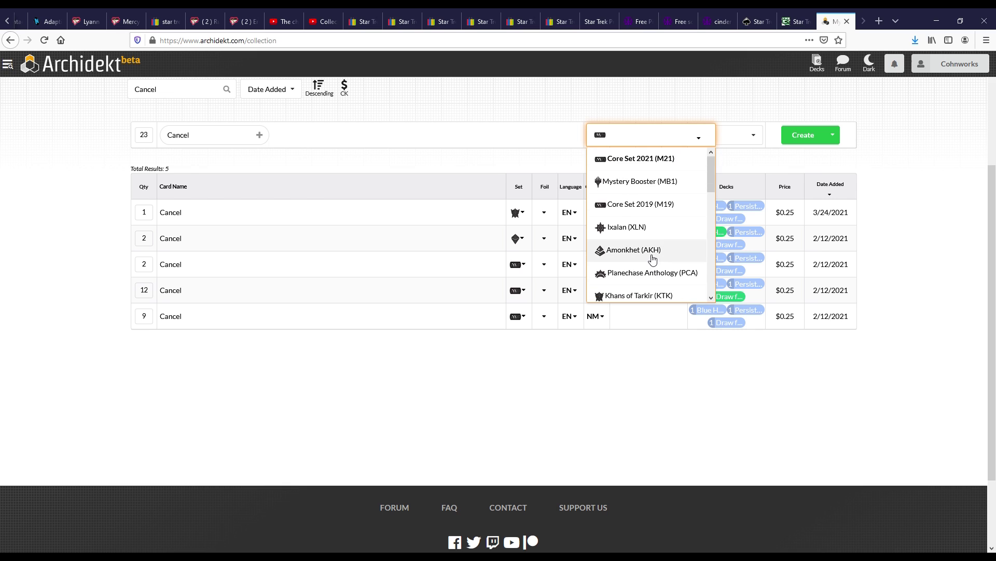
scroll(643, 216, down, 5)
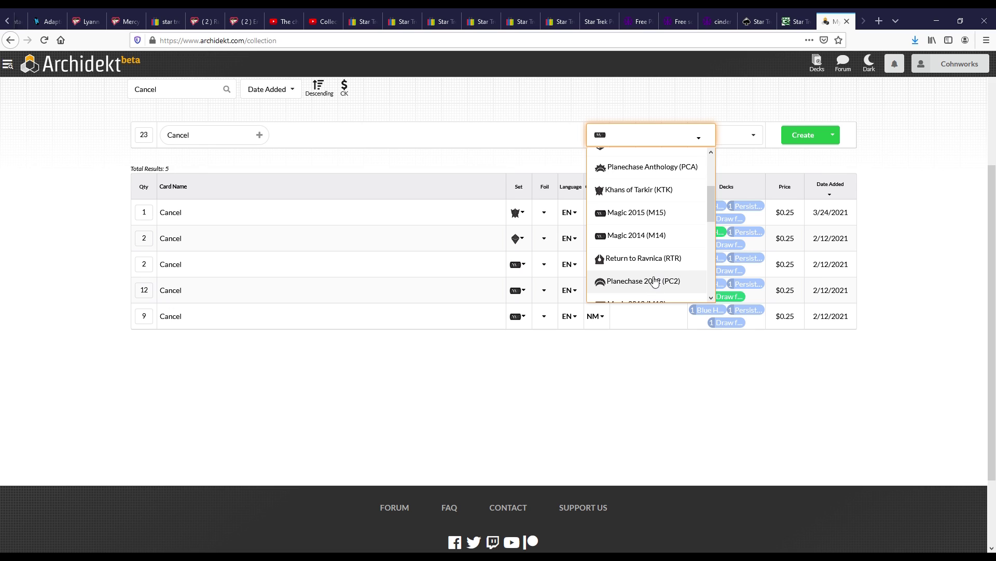
click(636, 222)
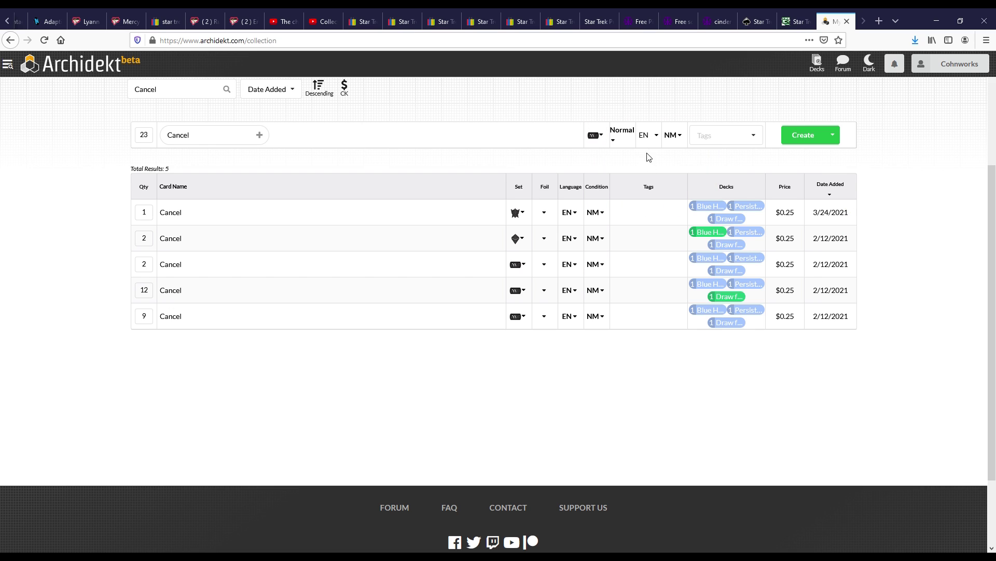
Set the new Cancel entry's language to Português (PT) and its condition to Lightly Played (LP)
click(622, 141)
click(655, 137)
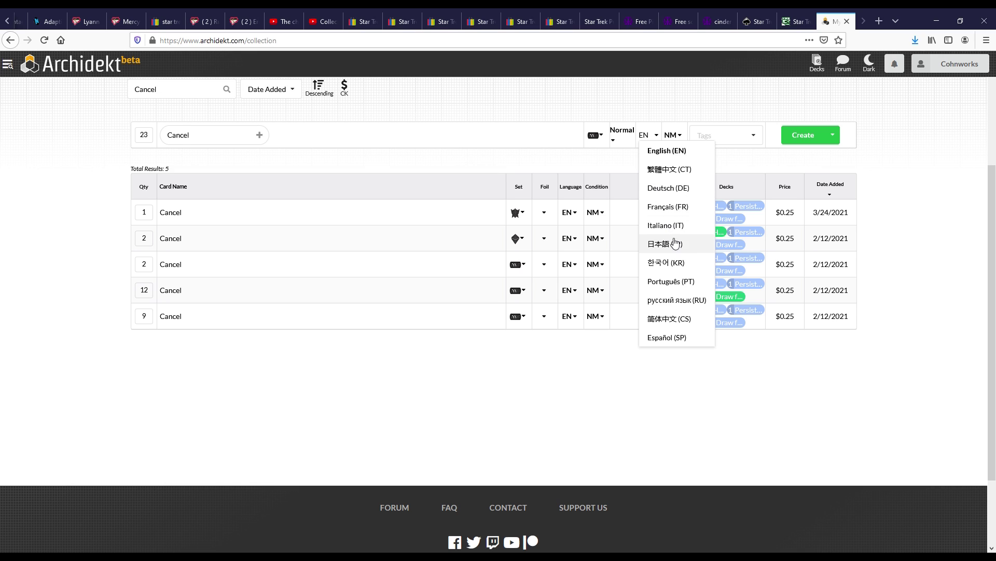
click(669, 283)
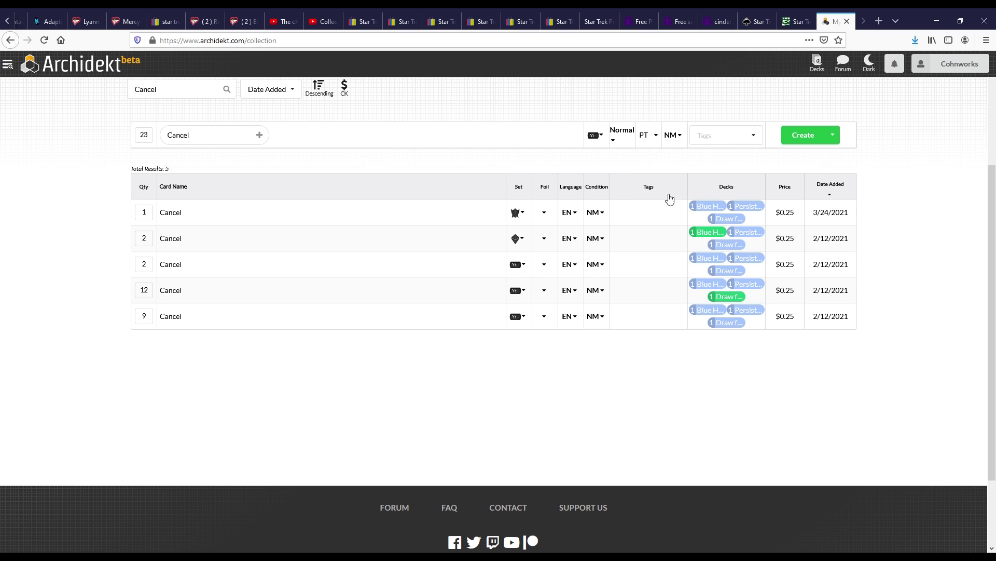
click(676, 138)
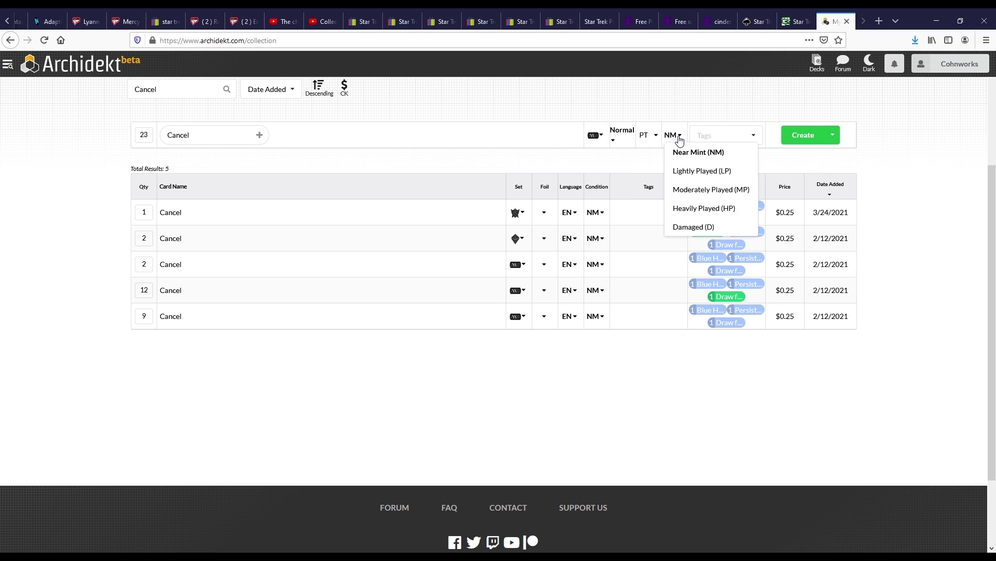
click(681, 170)
click(720, 142)
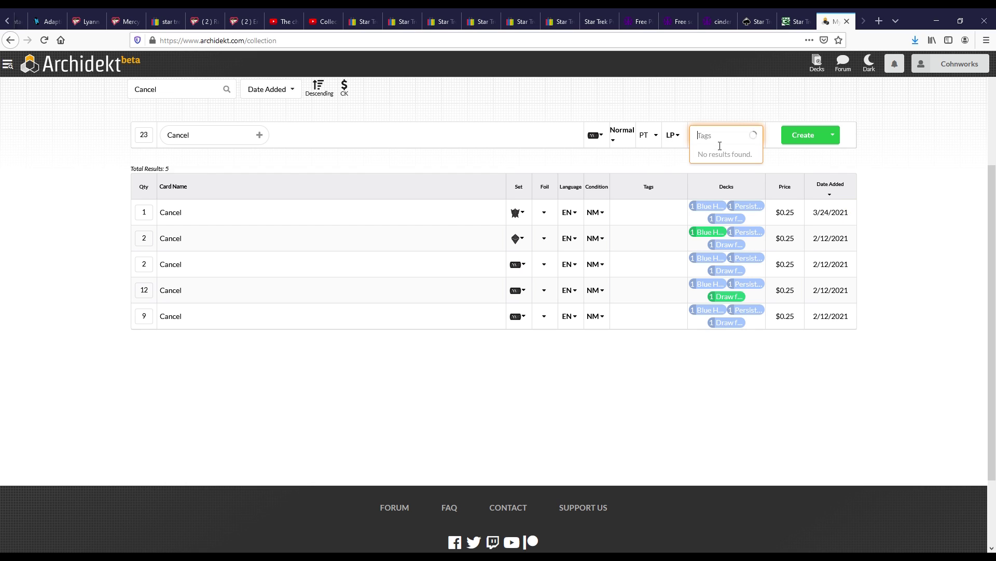
click(746, 120)
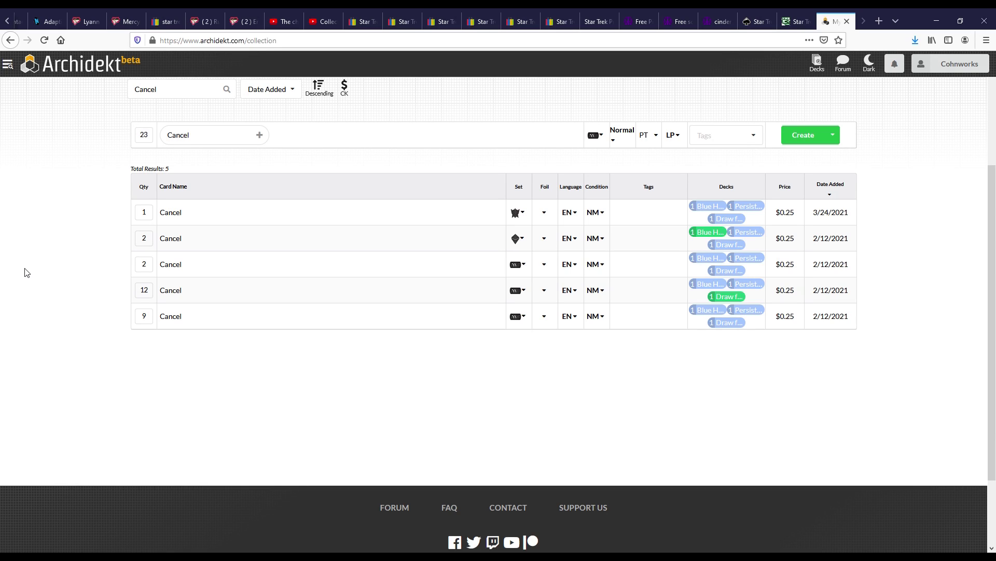
Open the list of the account's own decks and look through it
mouse_move(827, 69)
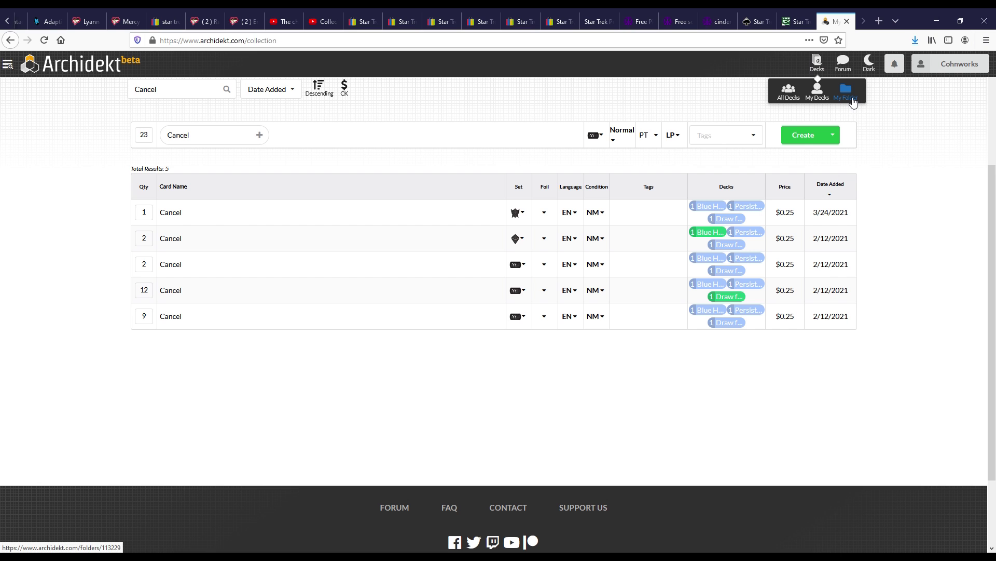
click(819, 93)
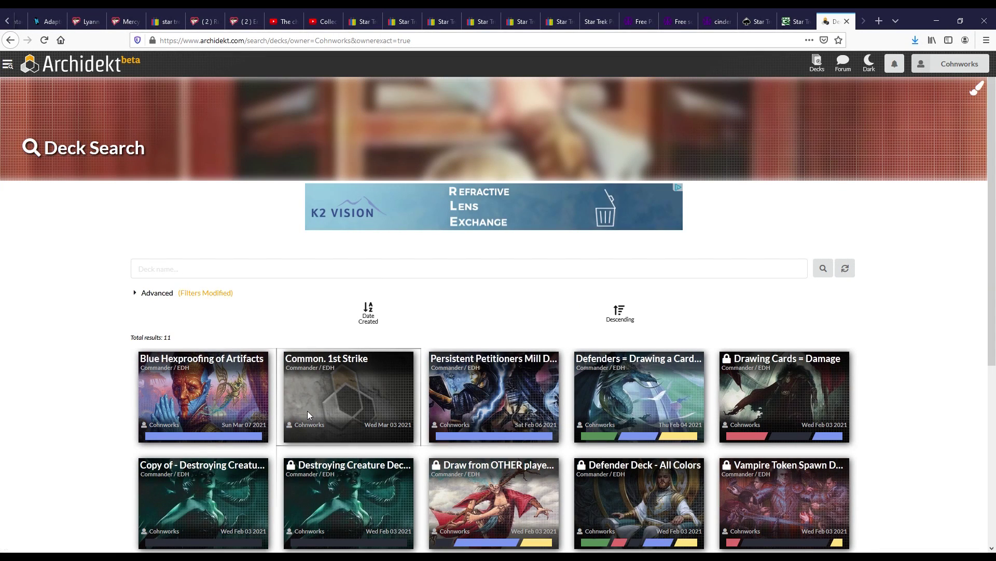
scroll(304, 394, down, 2)
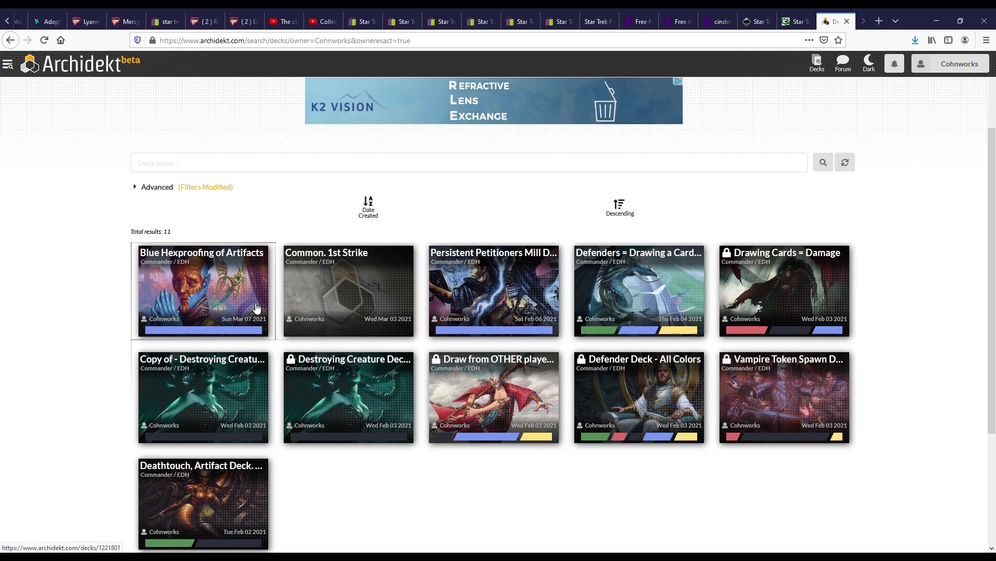
scroll(761, 331, up, 2)
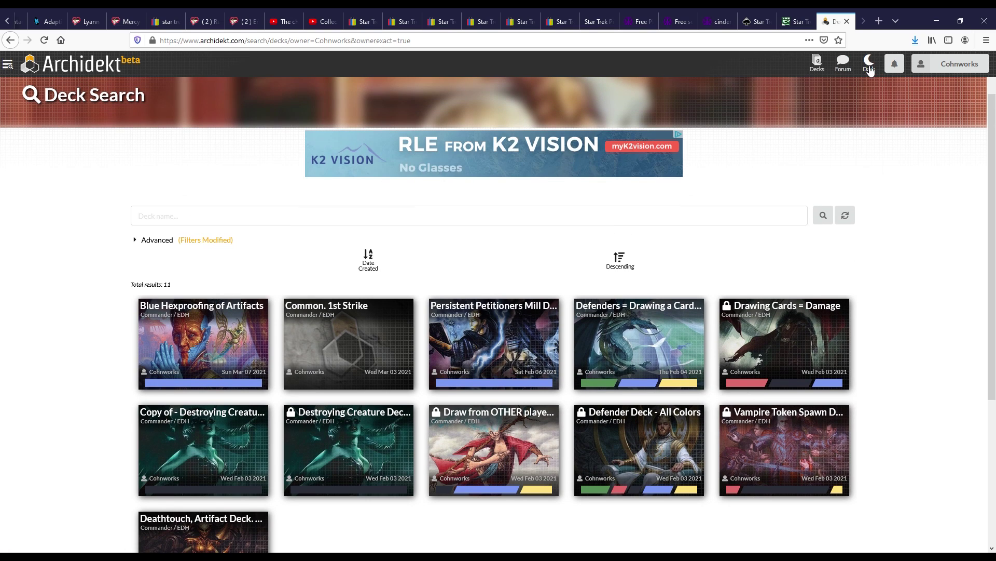
Switch the site to the dark theme and back to the light theme
mouse_move(823, 67)
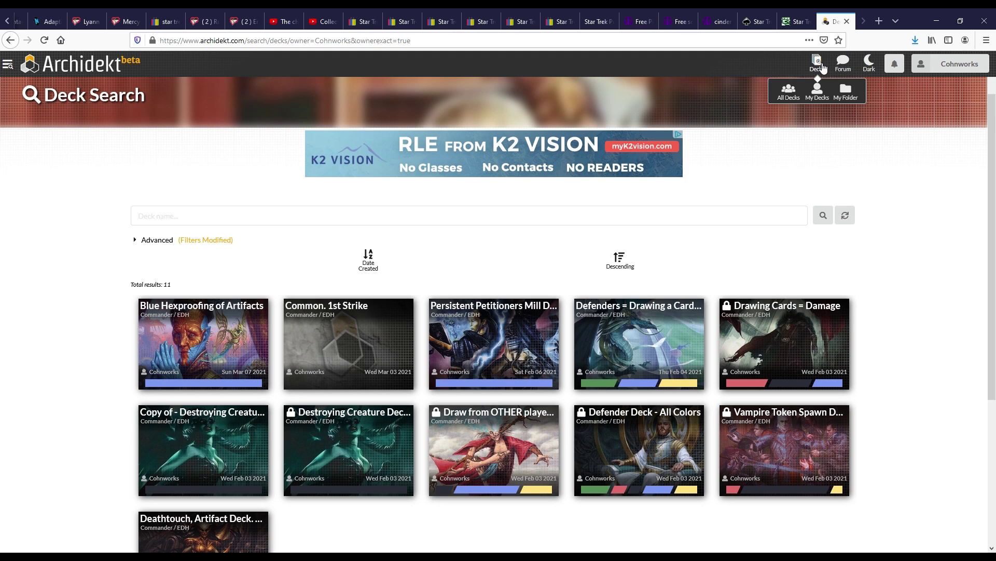
click(870, 65)
click(875, 69)
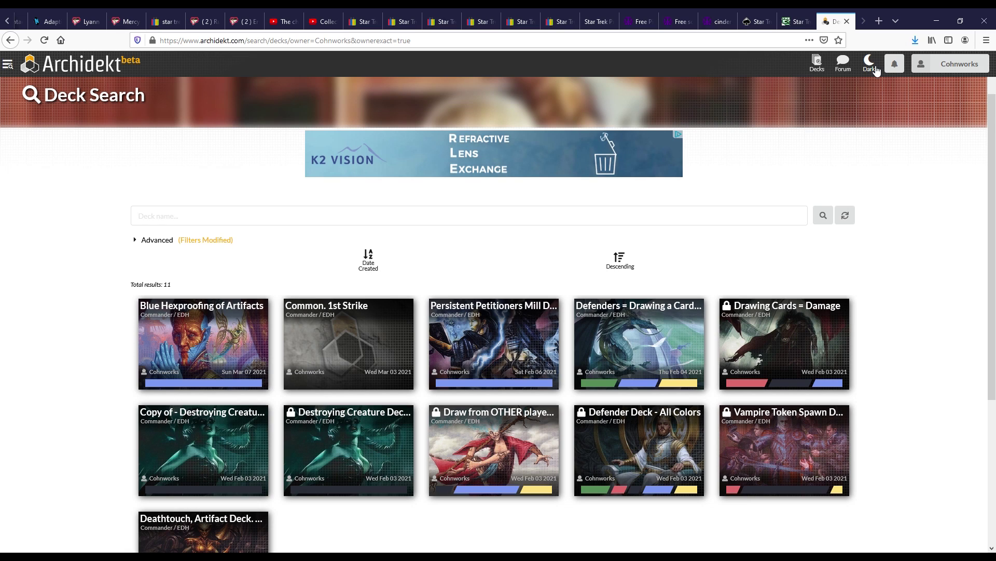
click(876, 69)
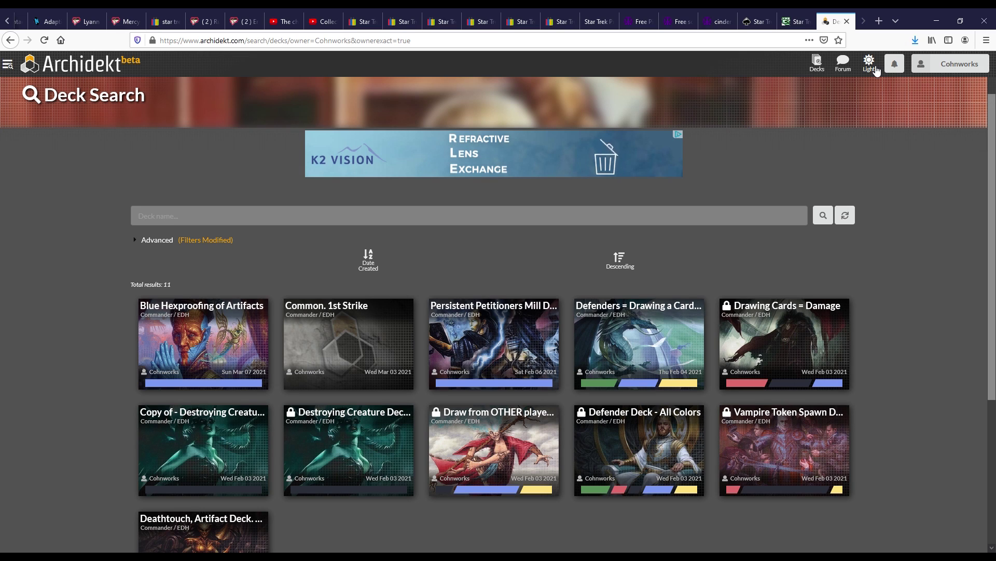
click(875, 69)
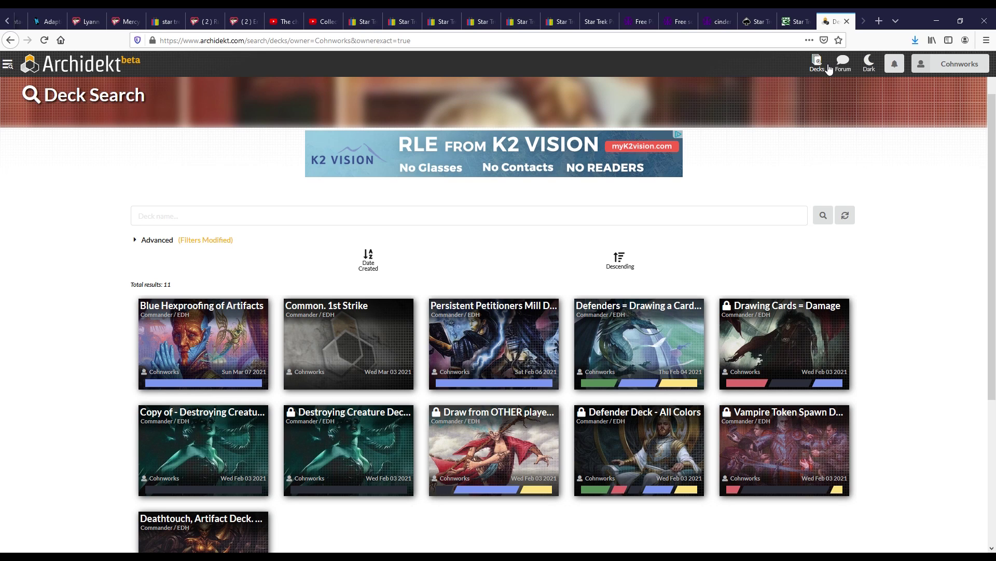
Open the Blue Hexproofing of Artifacts deck from the personal home folder
mouse_move(825, 75)
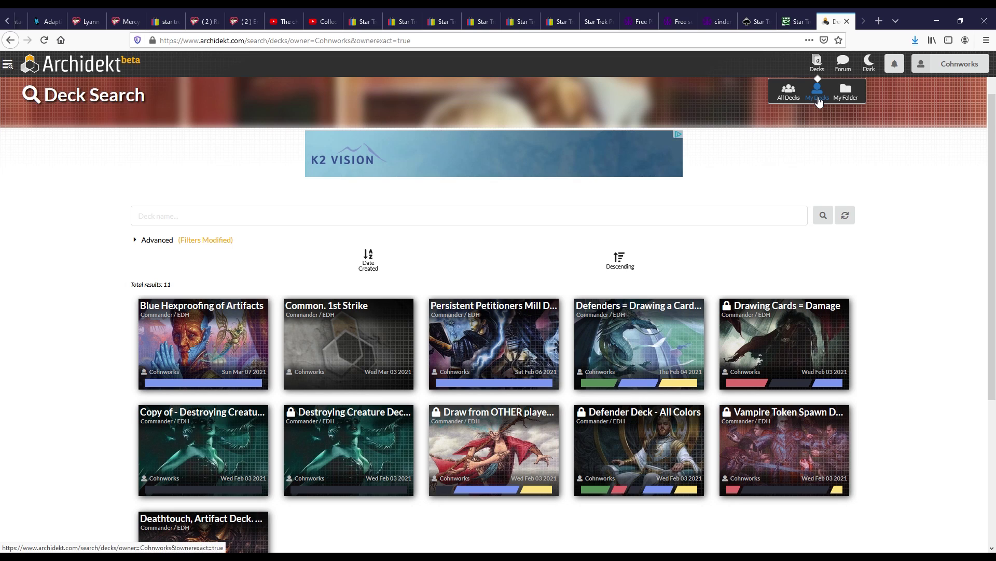
click(847, 90)
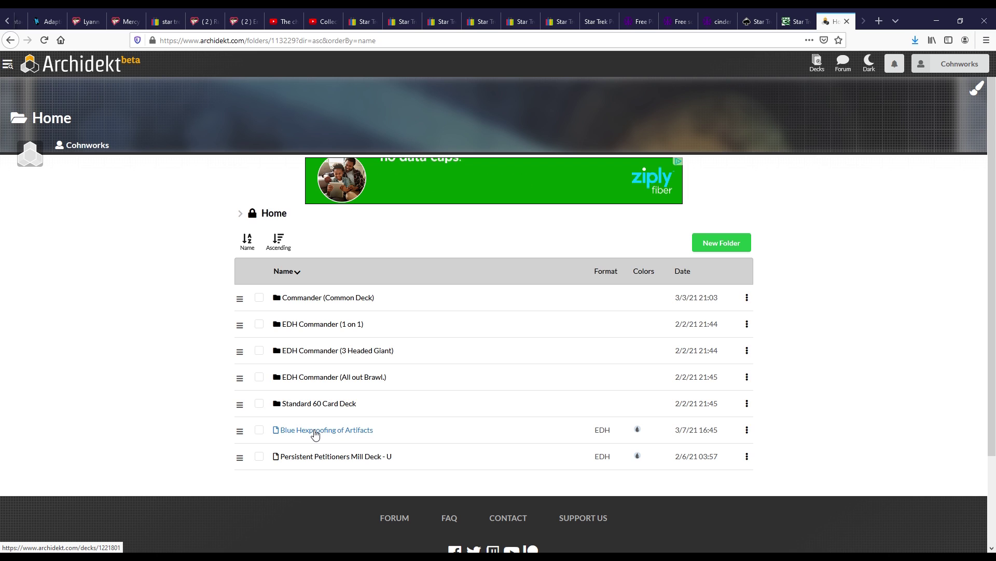
click(315, 430)
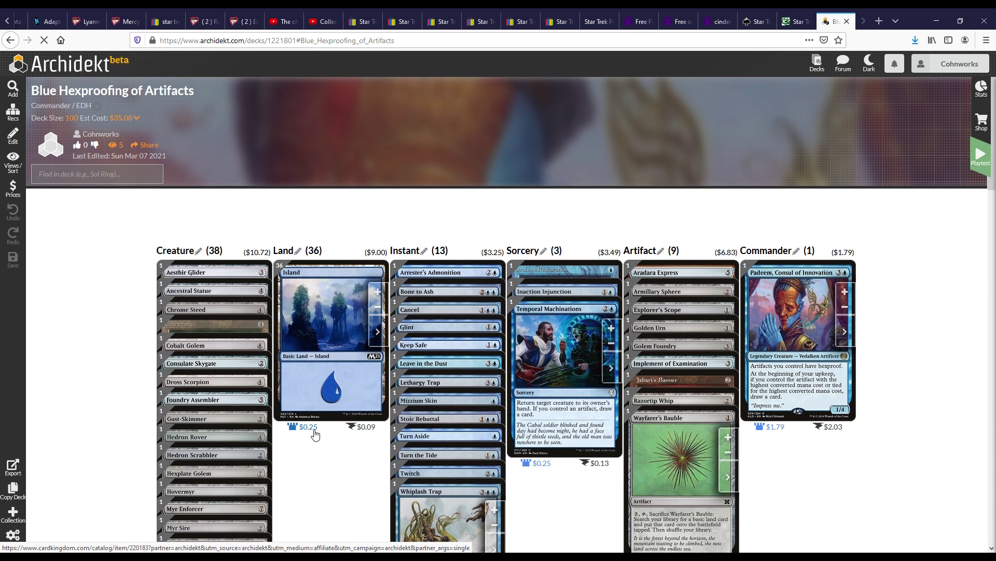
Examine the deck's cards by category, including the full creature column and its collection markers
scroll(796, 454, down, 2)
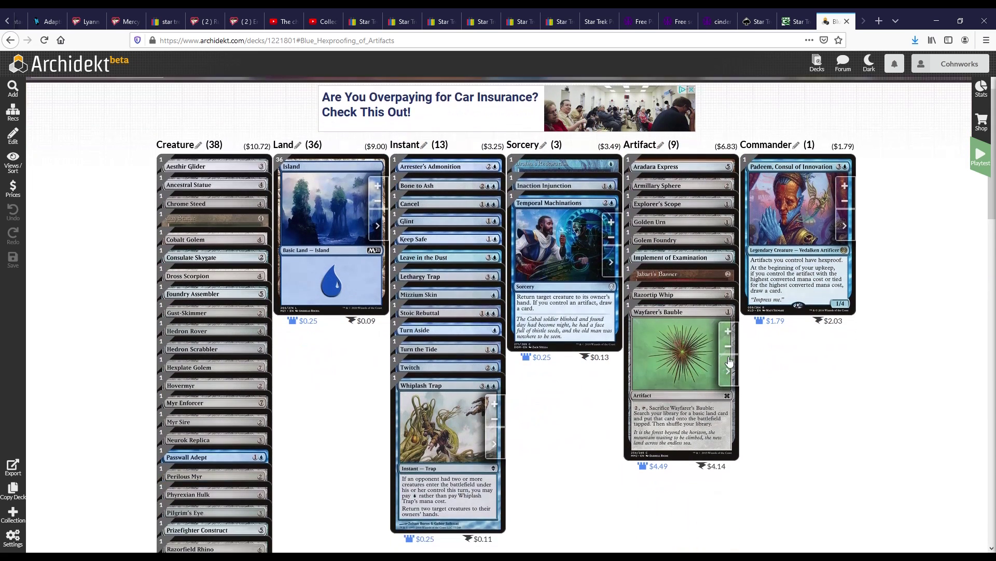
scroll(797, 454, down, 1)
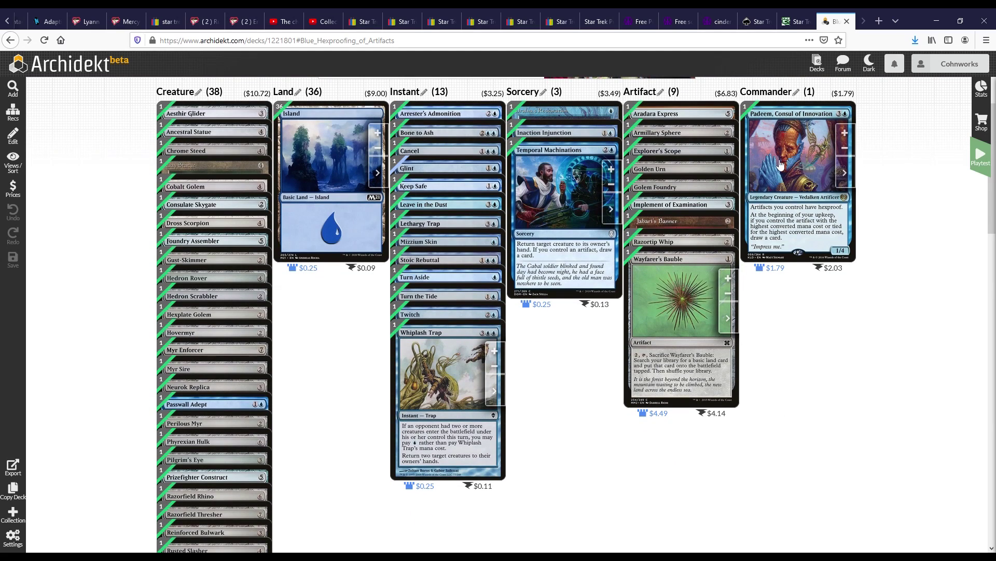
mouse_move(681, 250)
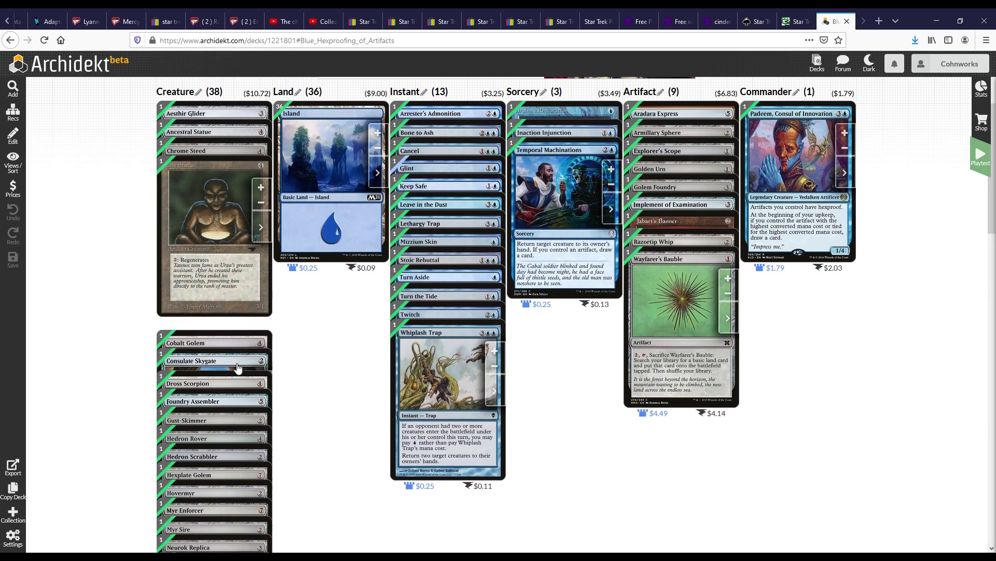
scroll(231, 365, down, 3)
scroll(232, 365, down, 5)
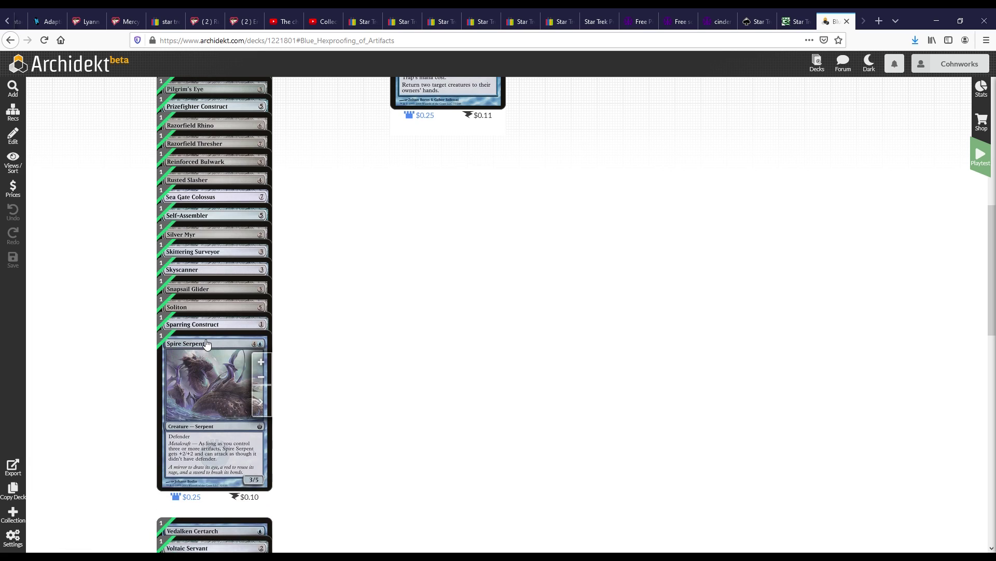
scroll(276, 348, up, 6)
scroll(277, 347, up, 3)
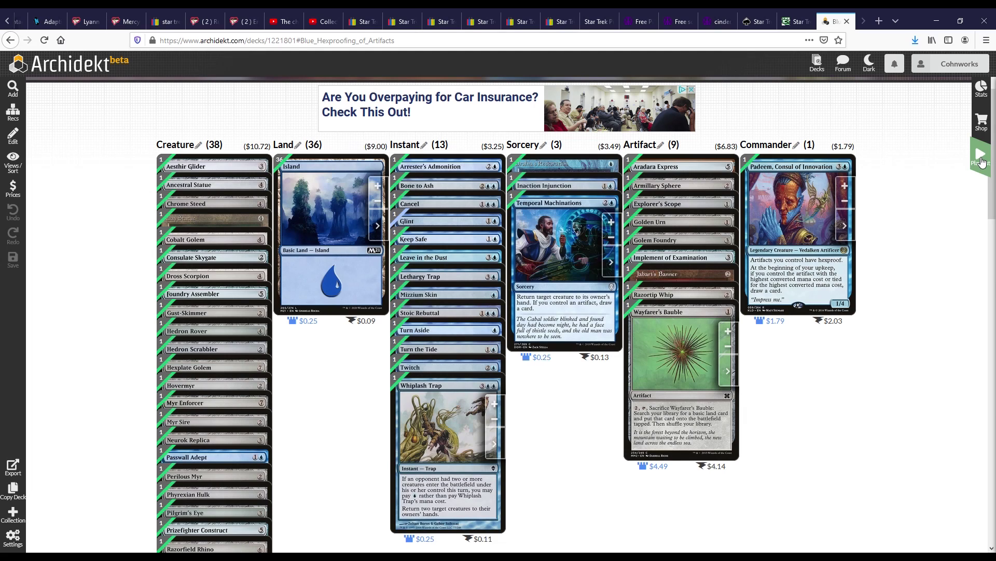
Review the deck's shopping prices by vendor and the available card-scope options, keeping All Cards (Excluding Maybeboards)
click(982, 123)
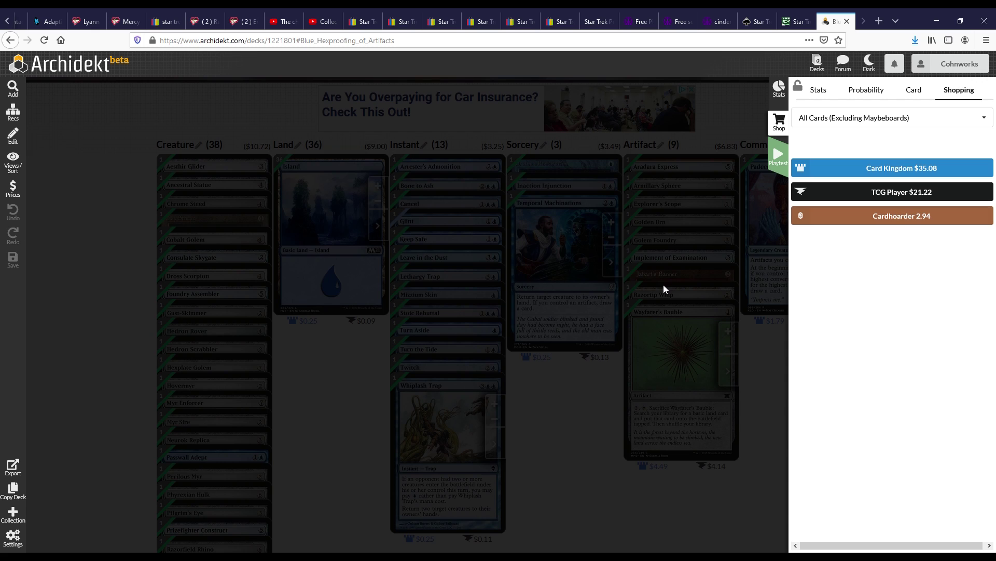
click(983, 124)
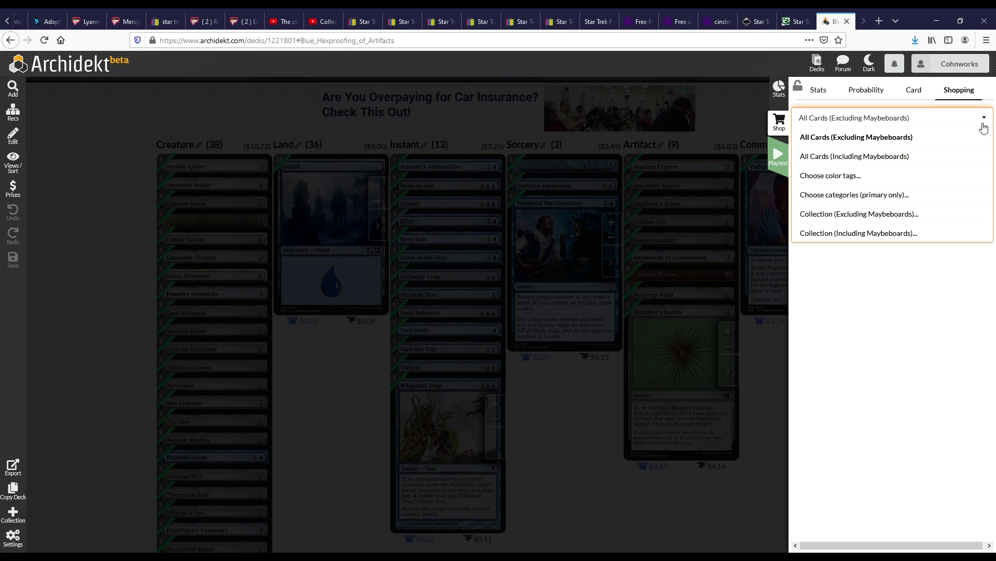
click(884, 333)
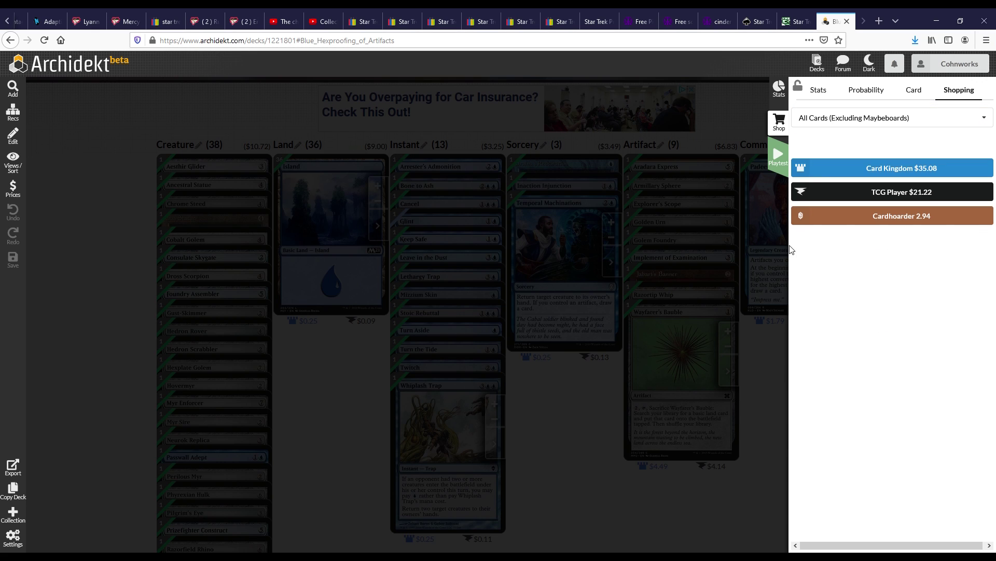
click(742, 129)
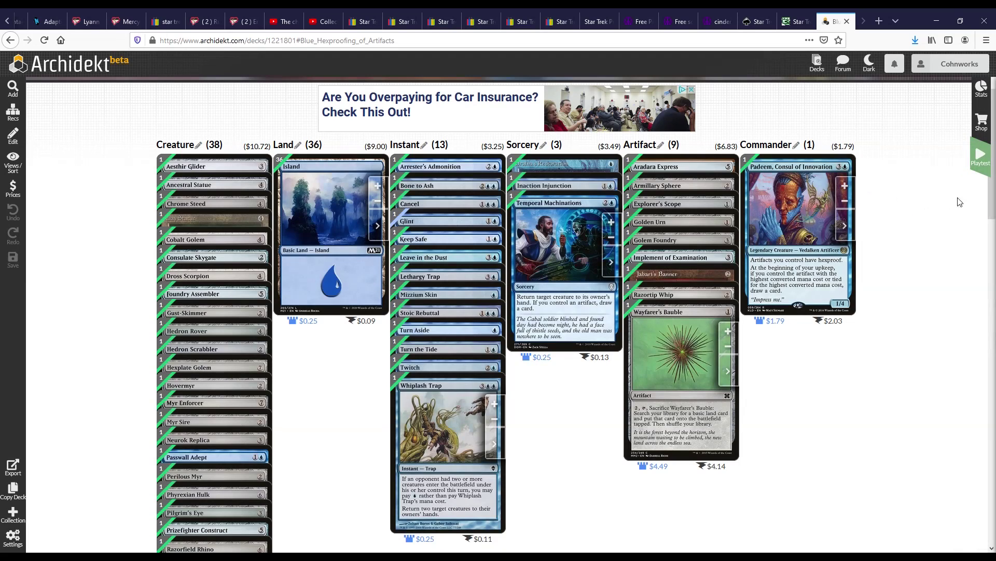
View the deck in the playtester and return to Blue Hexproofing of Artifacts through the home folder
click(981, 159)
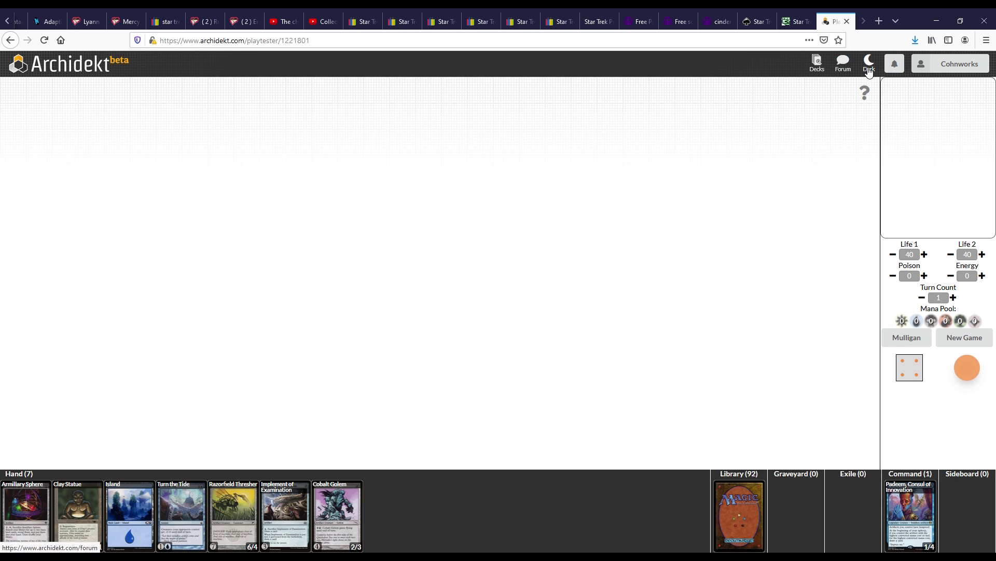
click(846, 92)
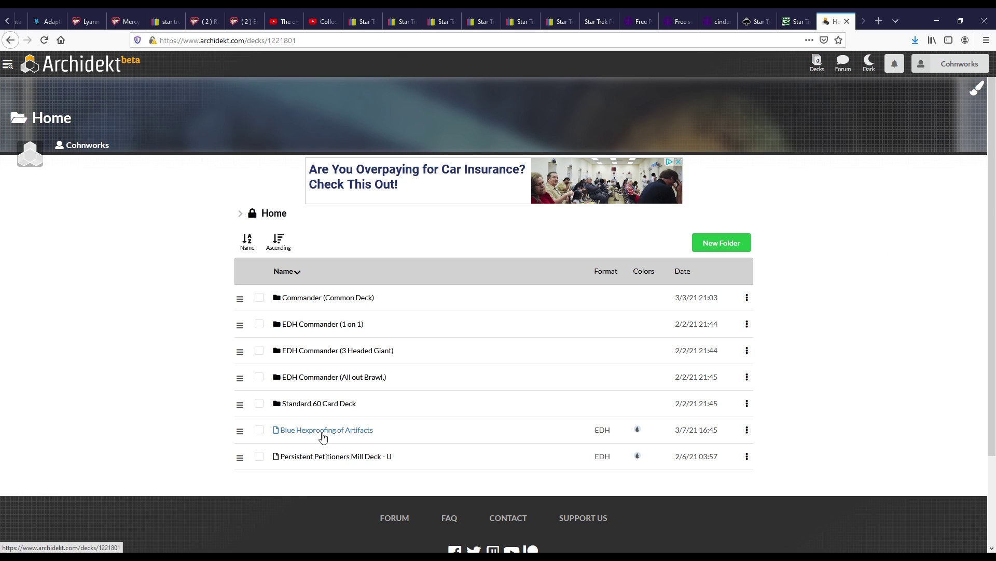
click(323, 431)
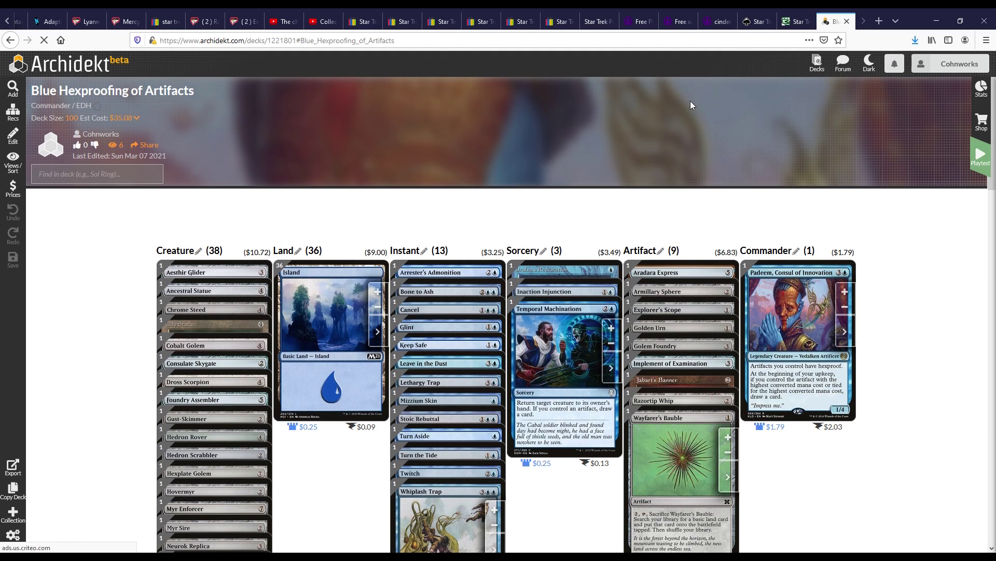
Examine the deck's statistics for mana costs and production, card types and mana curve, and close them
click(983, 89)
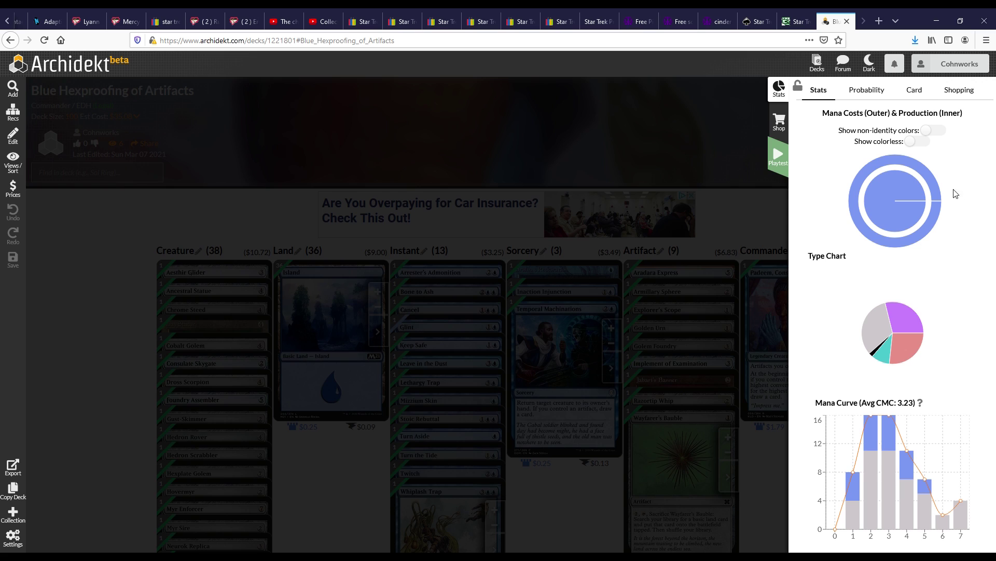
mouse_move(912, 232)
mouse_move(881, 350)
mouse_move(875, 316)
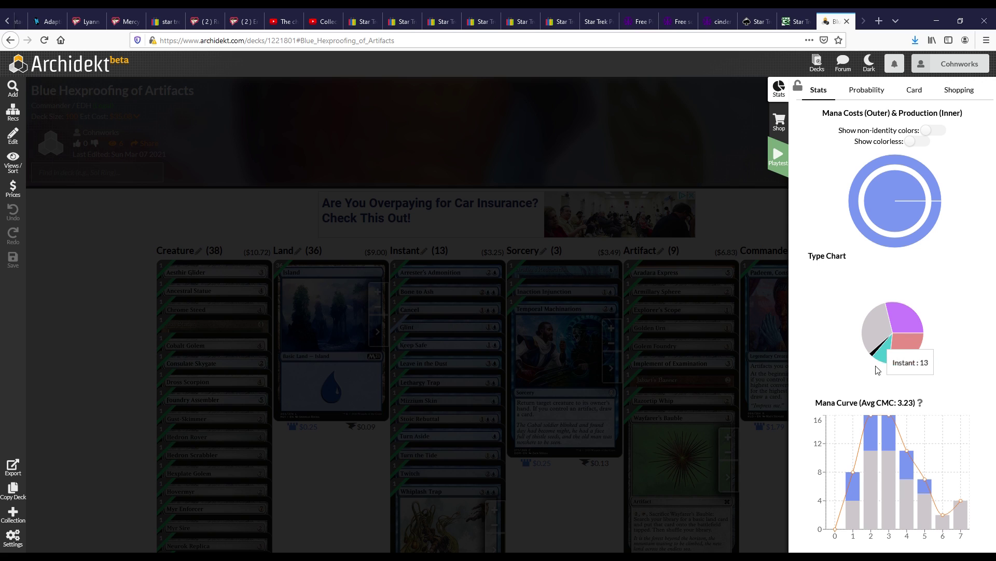
mouse_move(852, 456)
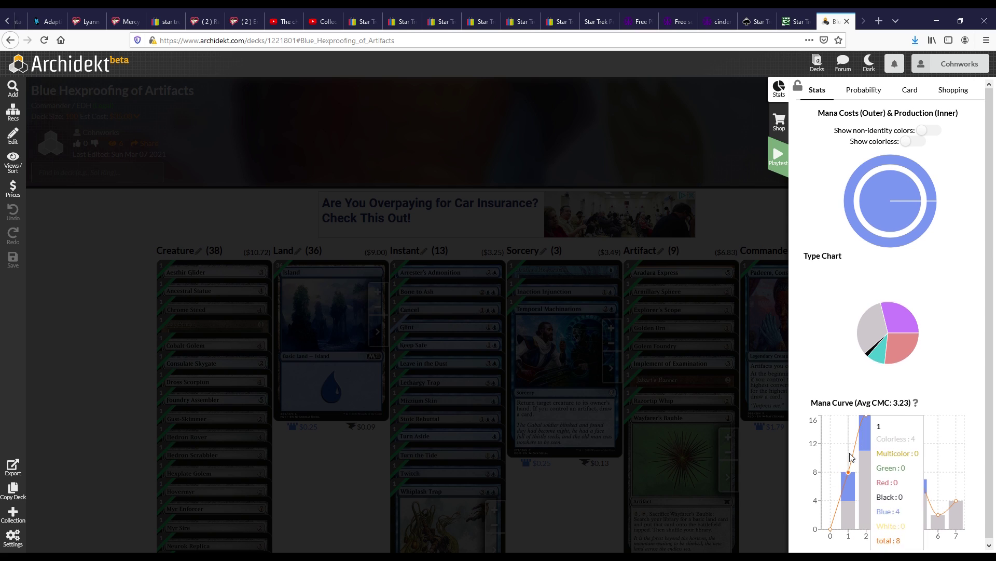
mouse_move(927, 494)
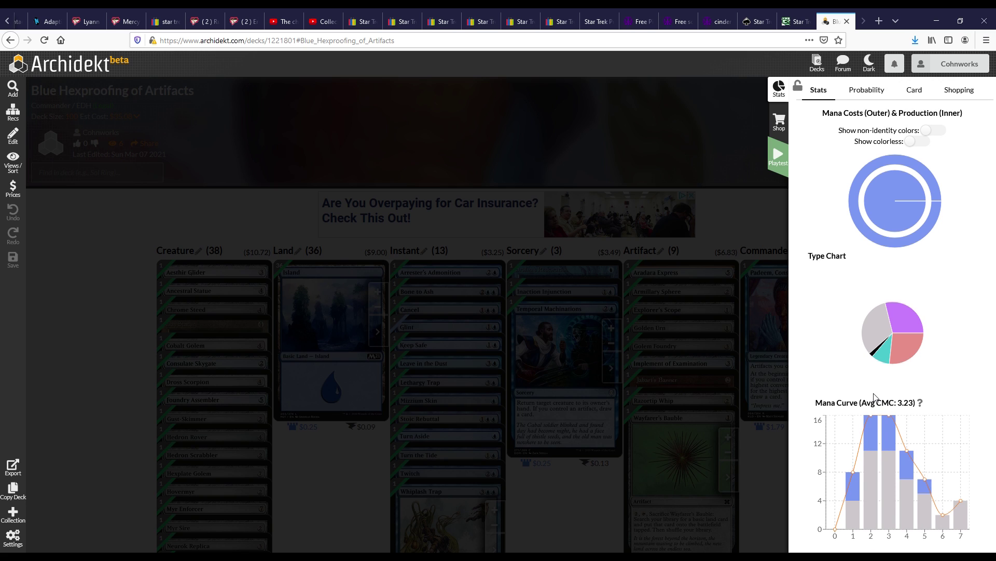
click(582, 138)
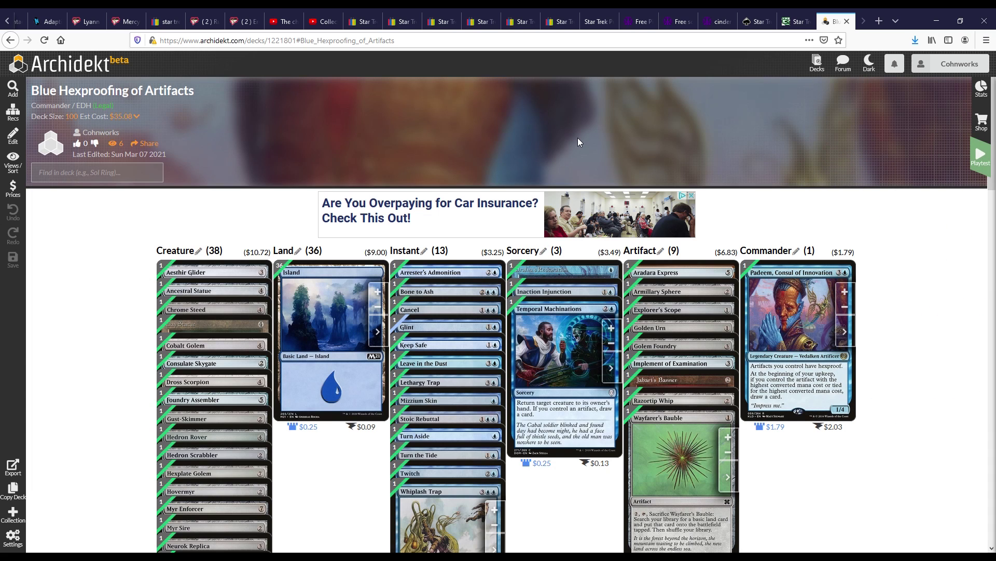